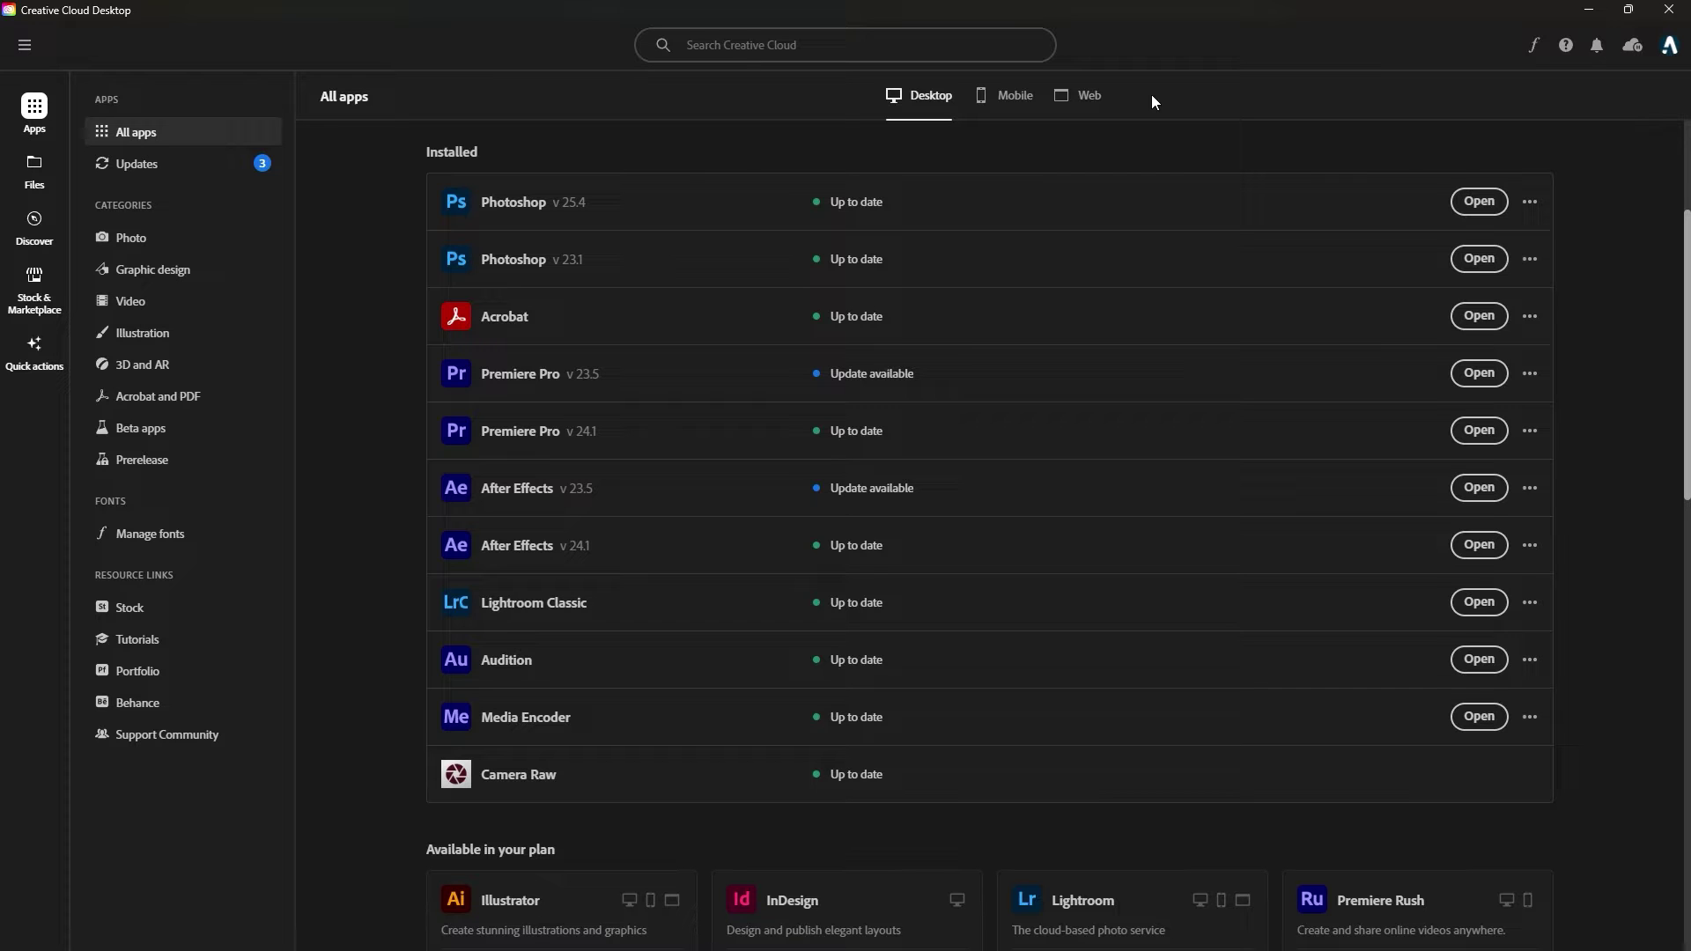
Show the Beta apps list in Creative Cloud Desktop and open Premiere Pro (Beta)
{"action": "left_click", "coordinate": [130, 435]}
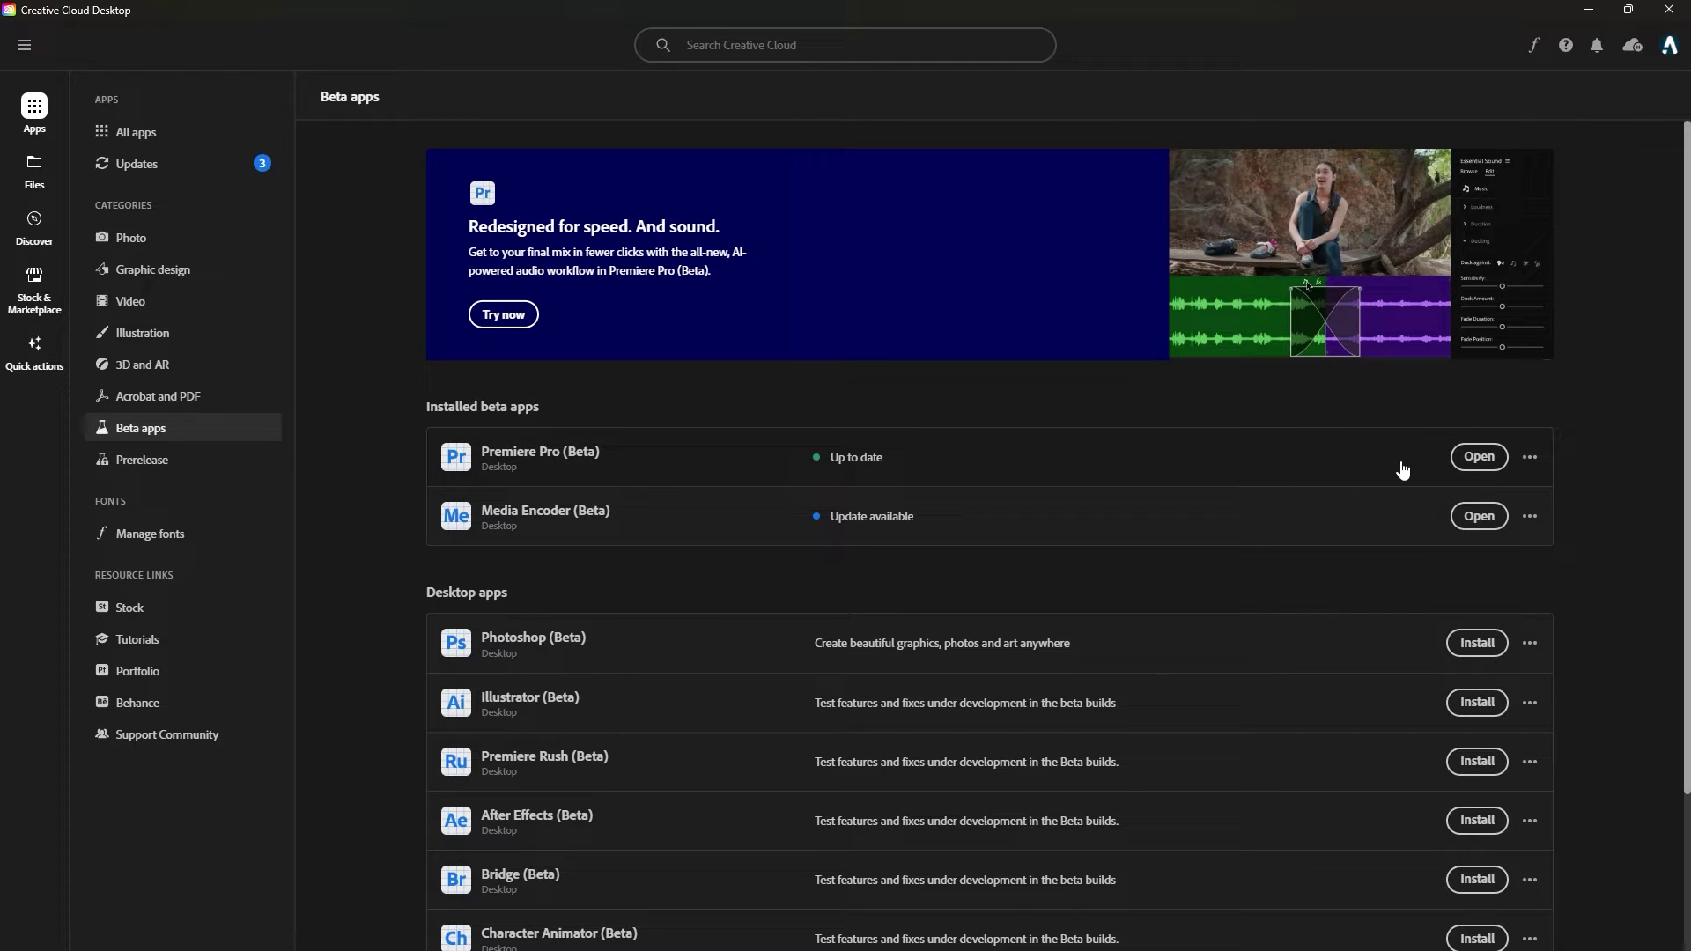
{"action": "left_click", "coordinate": [1482, 459]}
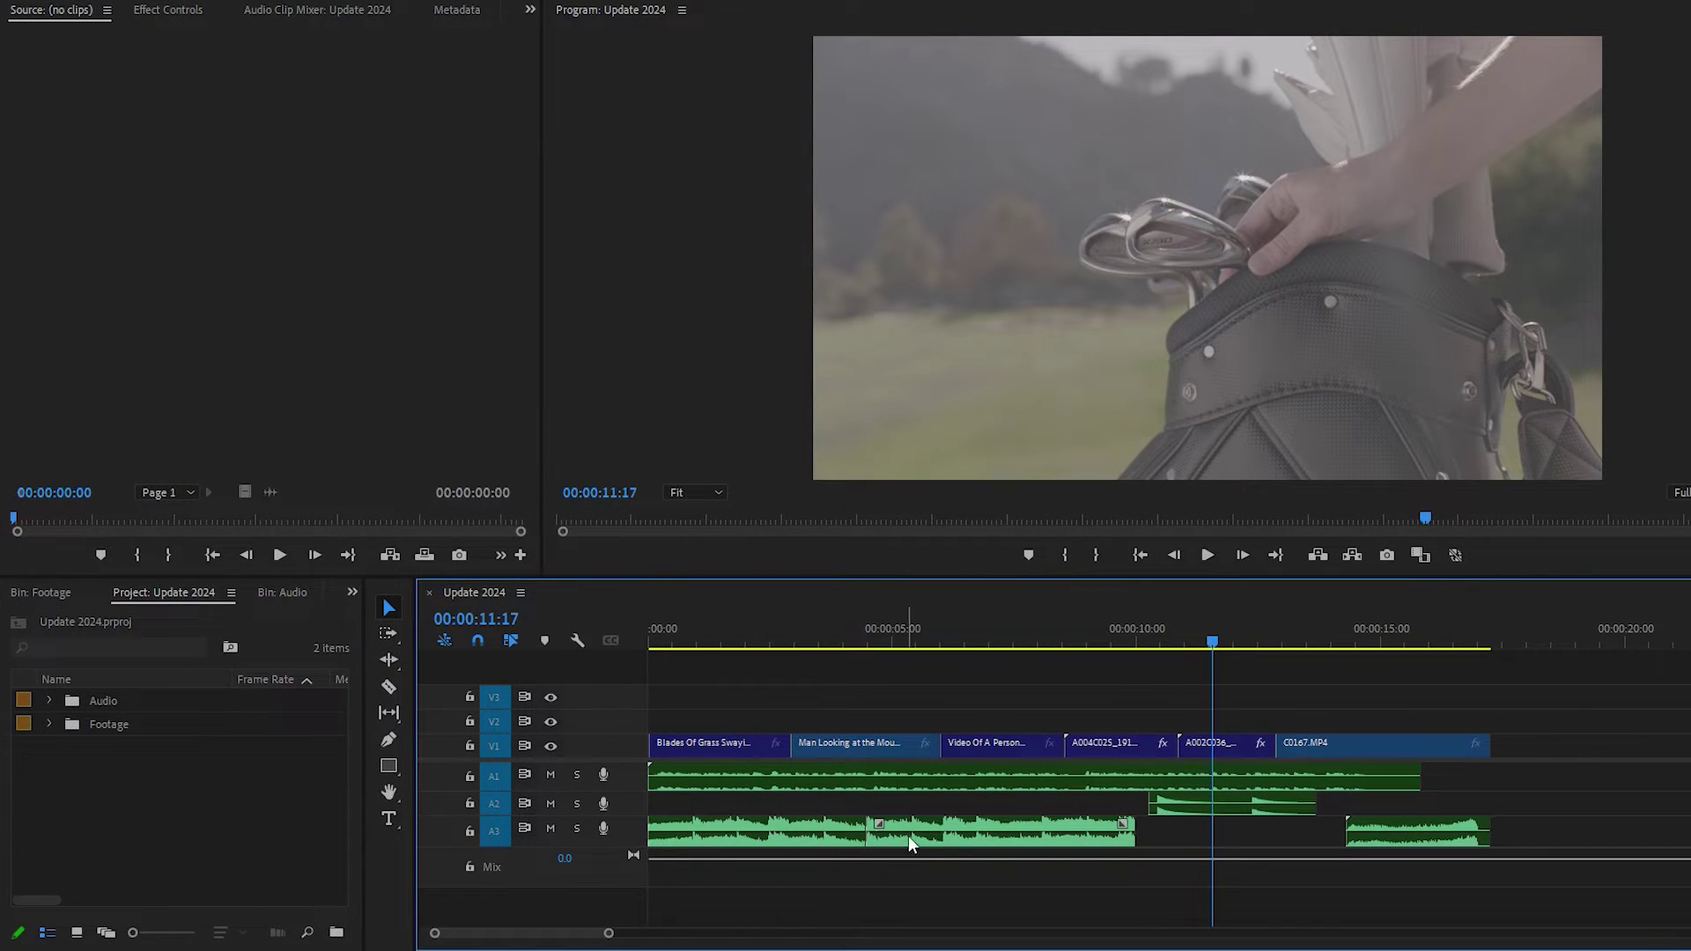
Maximize the Timeline and drag a fade-out onto the end of the first A3 music clip
{"action": "key", "text": "grave"}
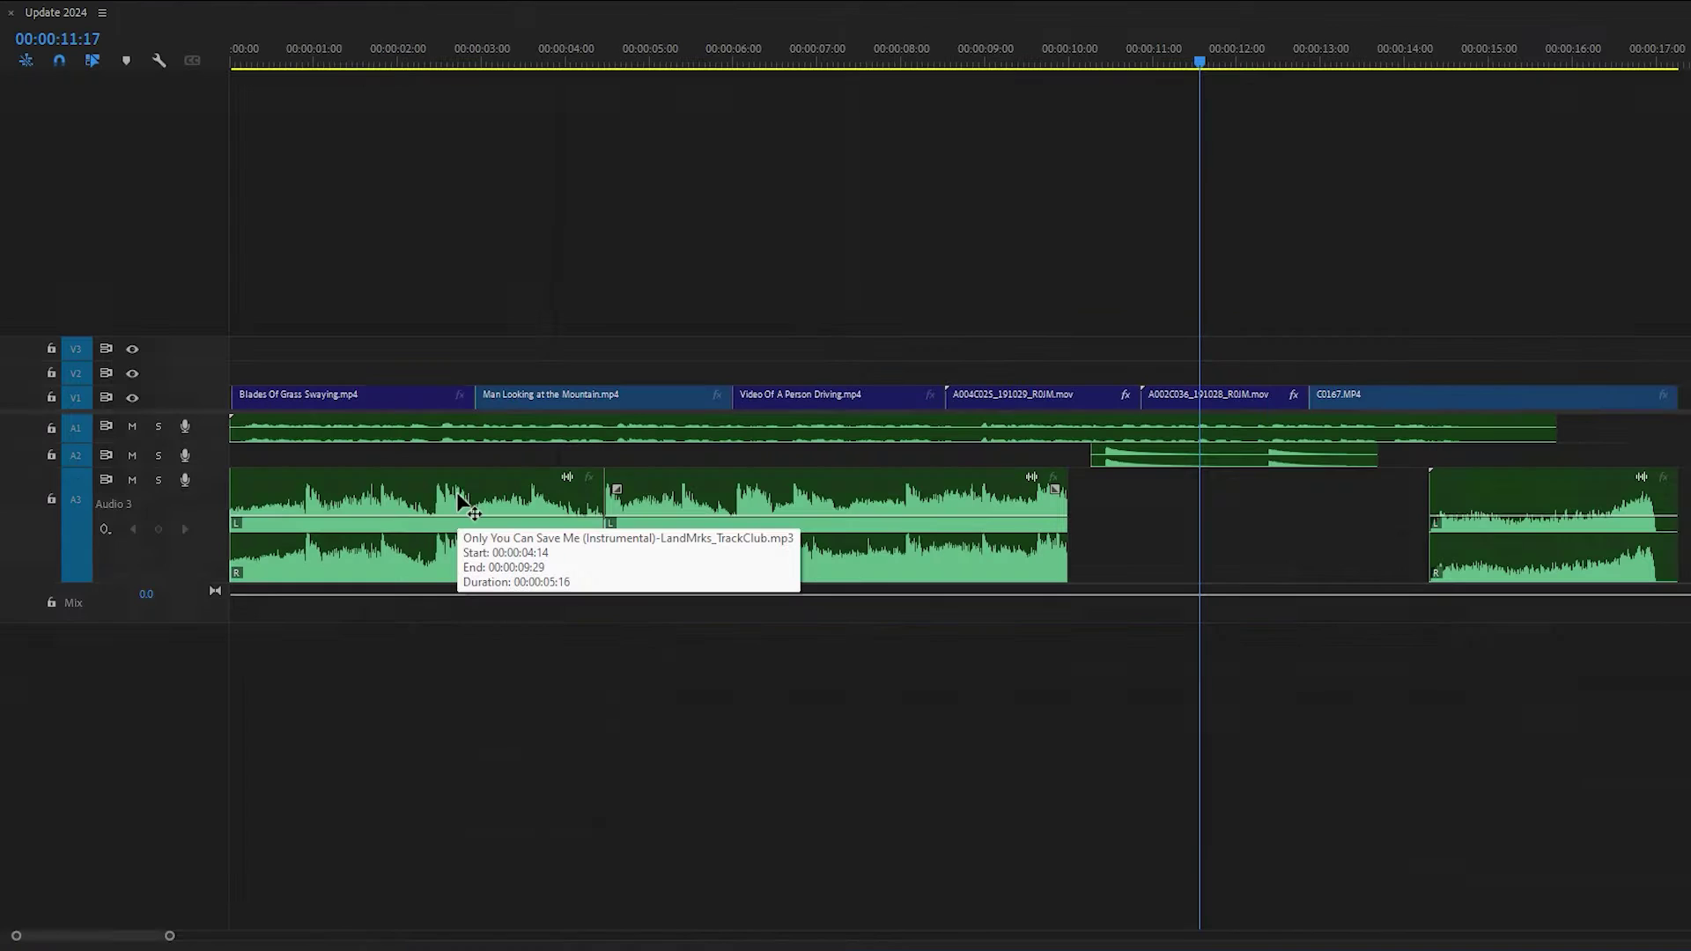
{"action": "mouse_move", "coordinate": [590, 490]}
{"action": "left_mouse_down"}
{"action": "mouse_move", "coordinate": [473, 491]}
{"action": "mouse_move", "coordinate": [581, 491]}
{"action": "mouse_move", "coordinate": [490, 502]}
{"action": "mouse_move", "coordinate": [502, 573]}
{"action": "mouse_move", "coordinate": [486, 508]}
{"action": "left_mouse_up"}
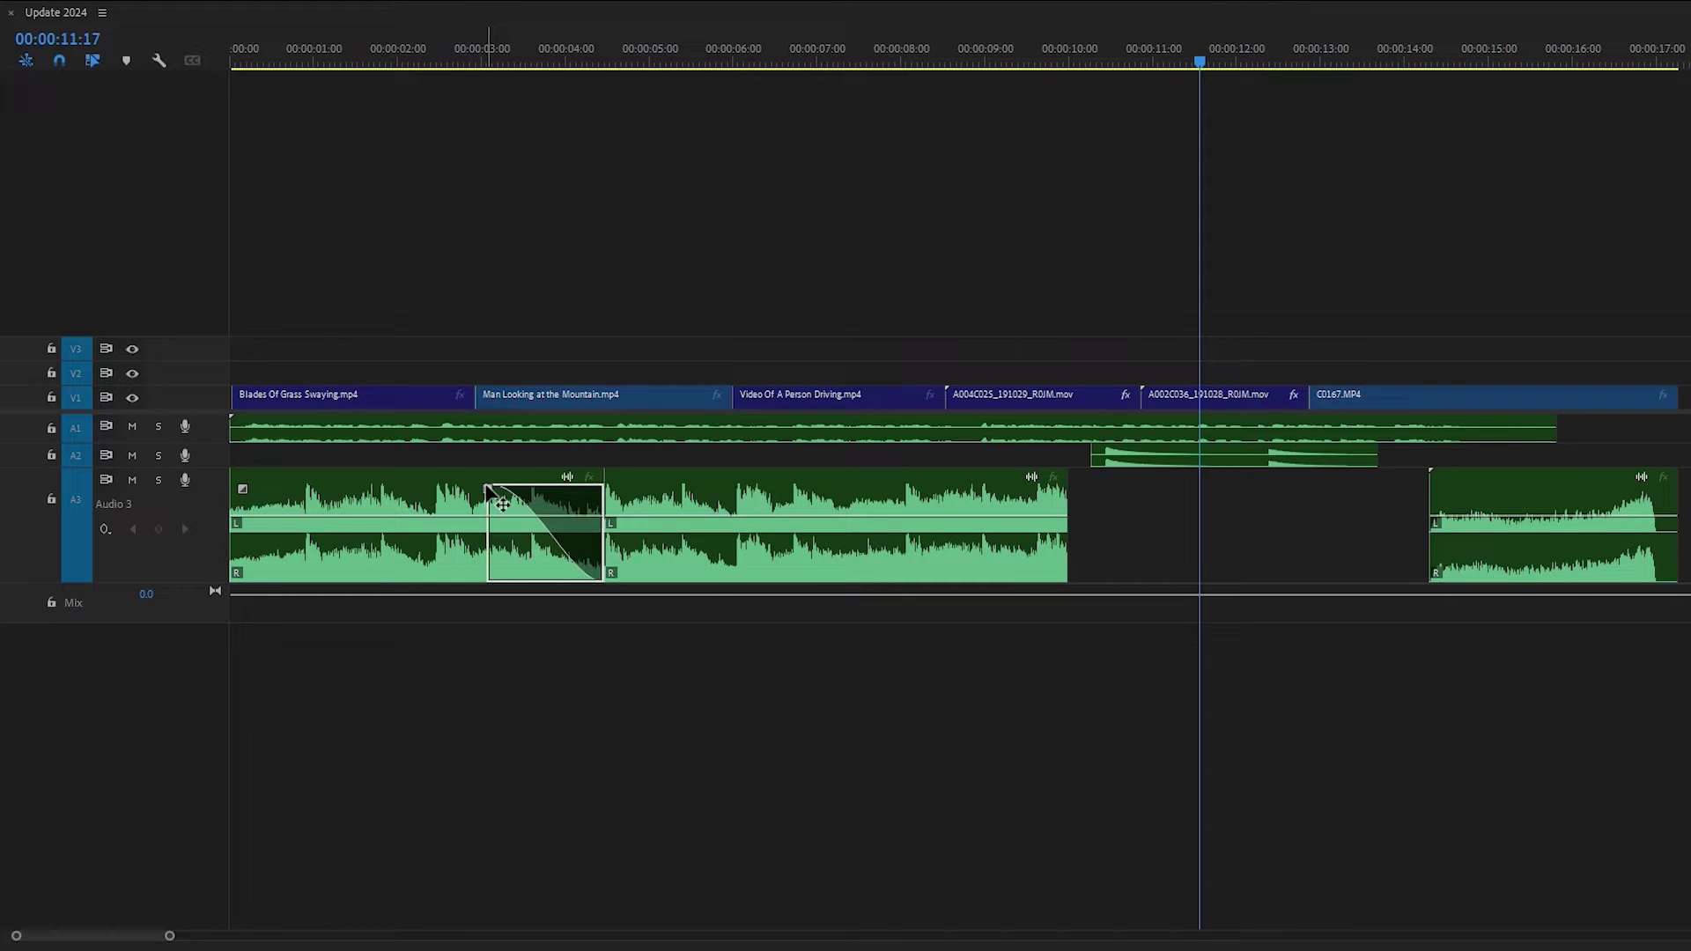
Try a fade-in and a hand-dragged crossfade at the A3 music cut, undoing each
{"action": "key", "text": "ctrl+z"}
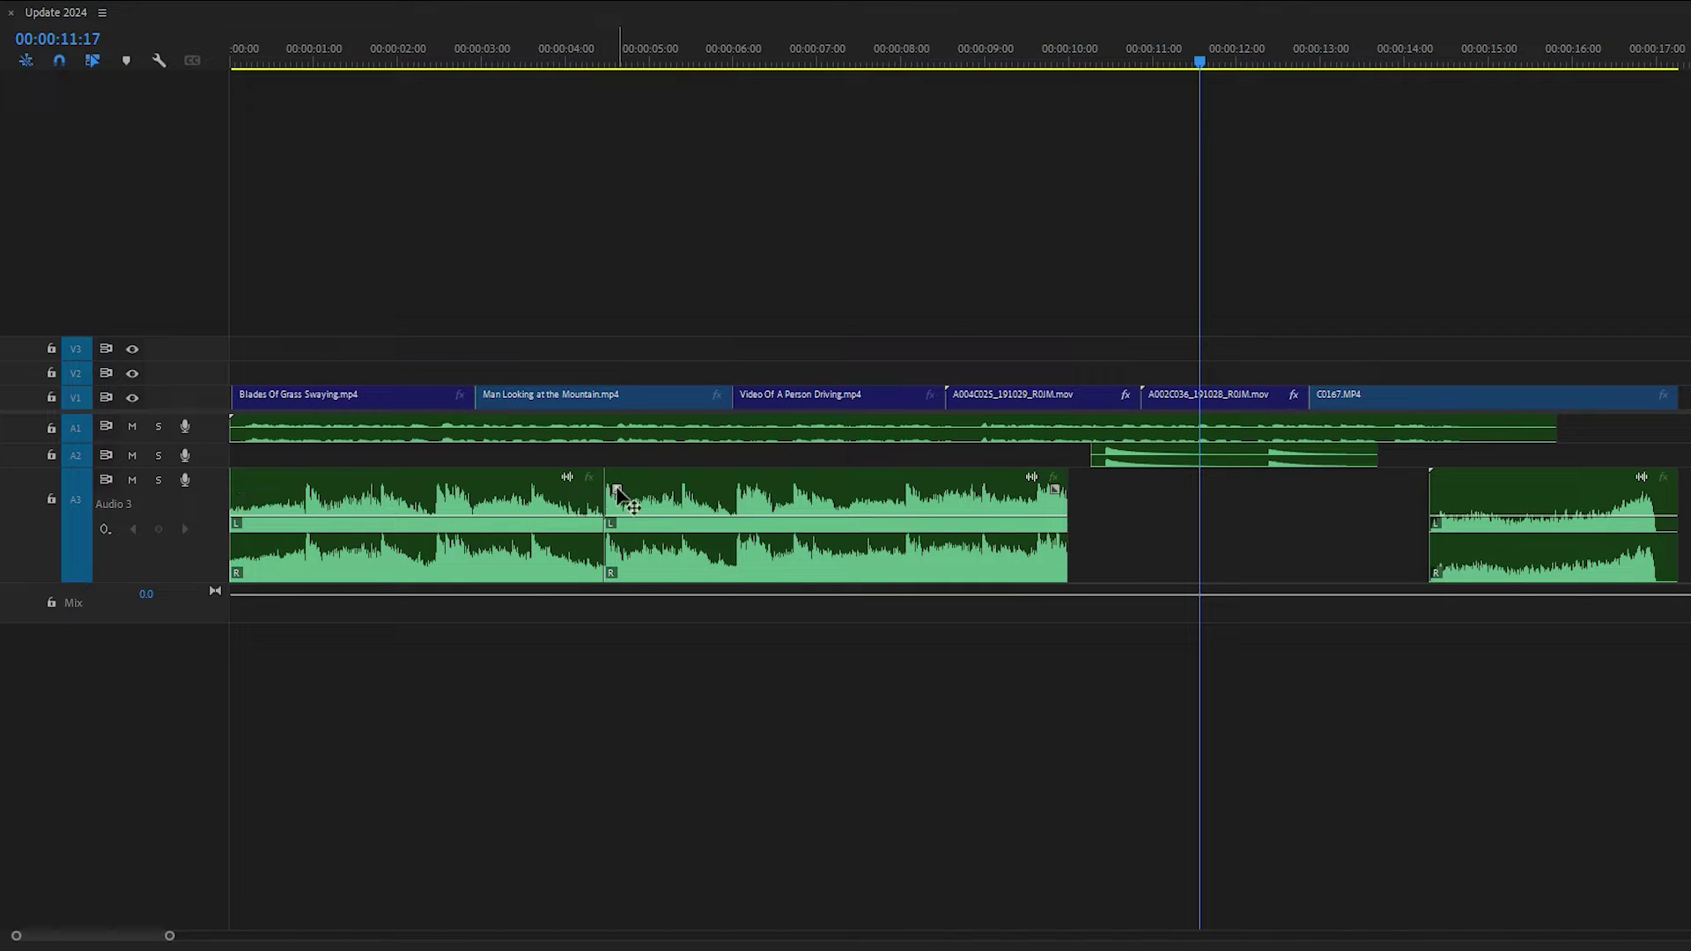
{"action": "left_click_drag", "start_coordinate": [619, 490], "coordinate": [703, 491]}
{"action": "key", "text": "ctrl+z"}
{"action": "left_click_drag", "start_coordinate": [618, 490], "coordinate": [523, 490]}
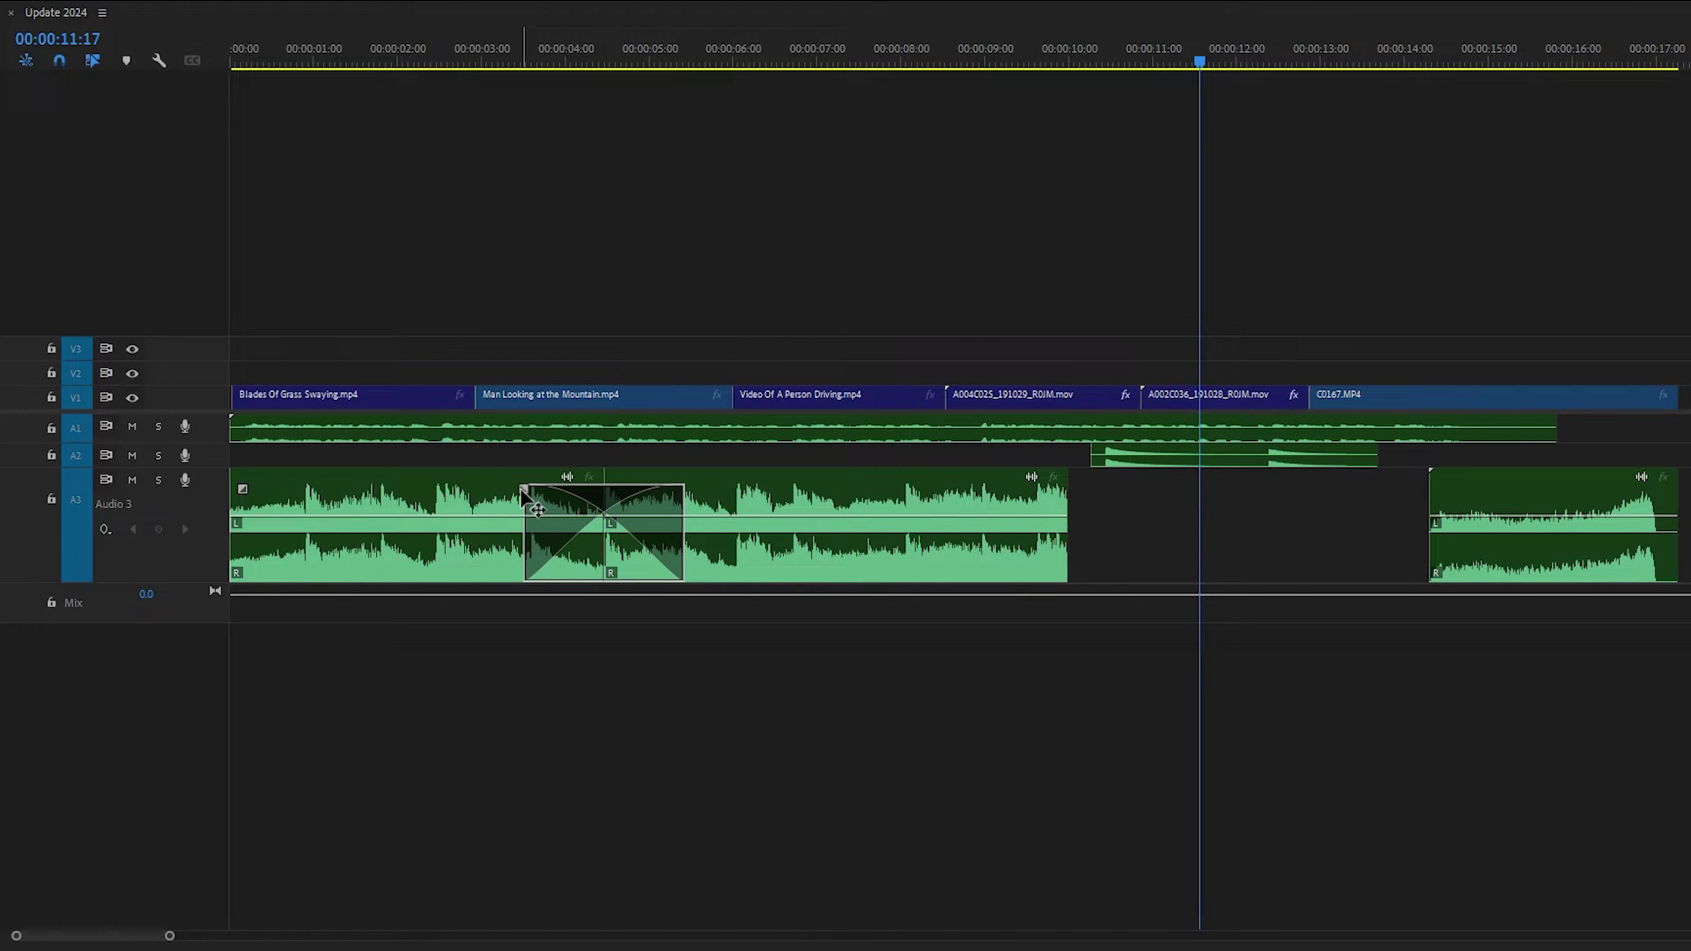
{"action": "left_click_drag", "start_coordinate": [536, 510], "coordinate": [528, 513]}
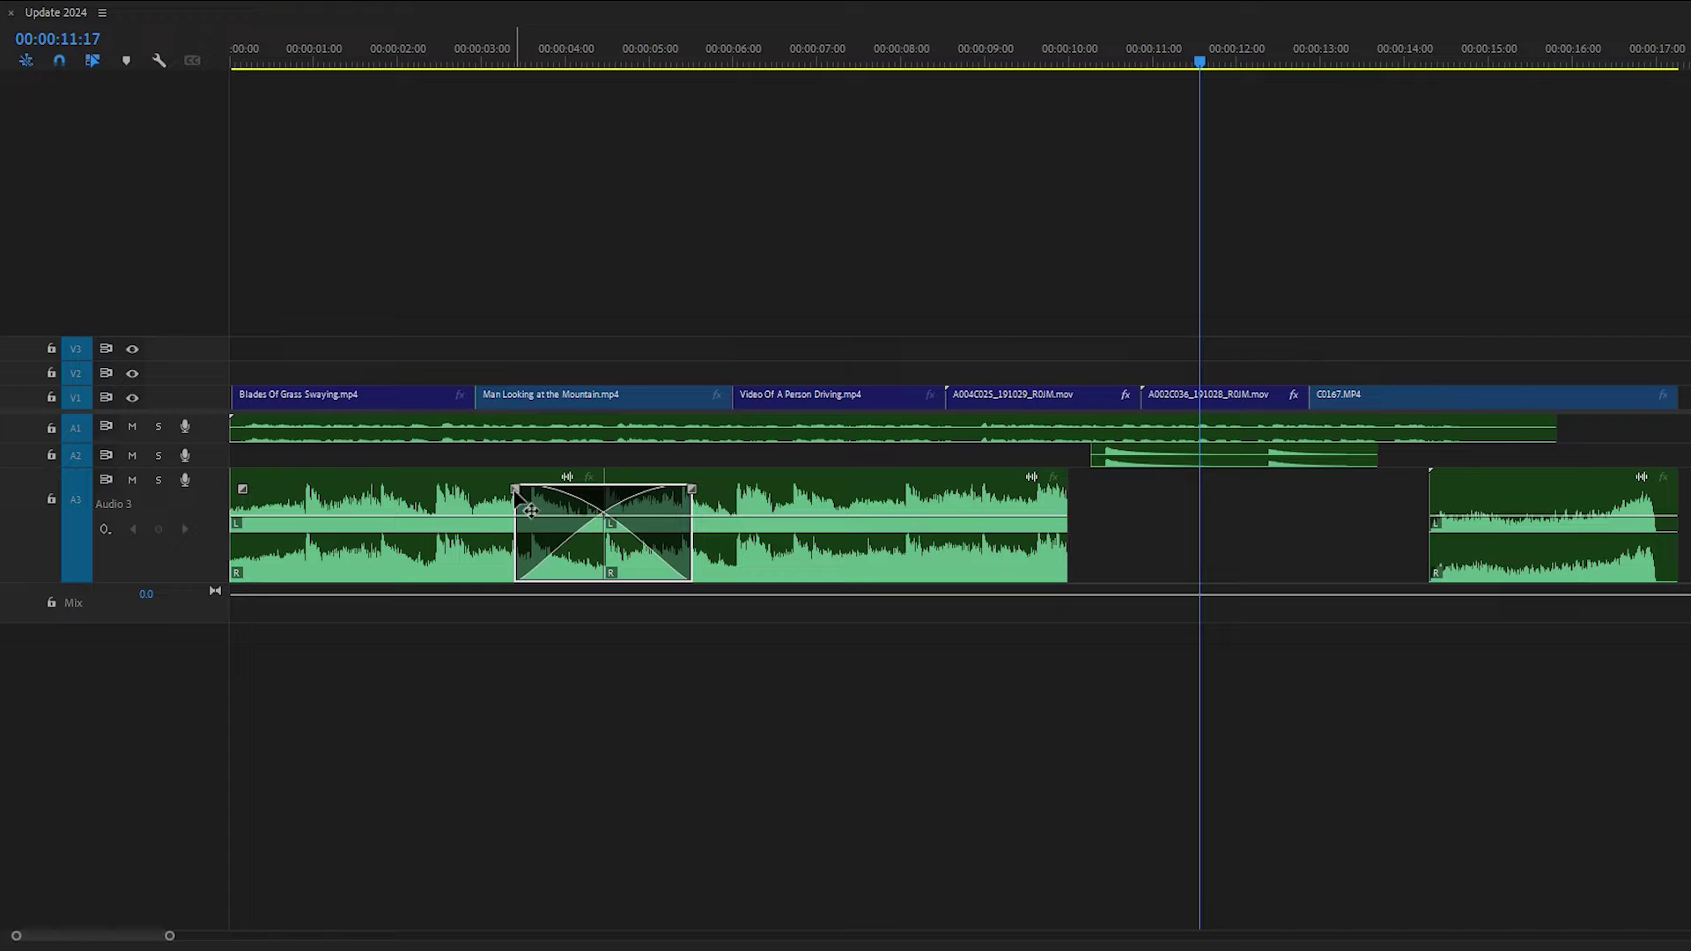
{"action": "key", "text": "Delete"}
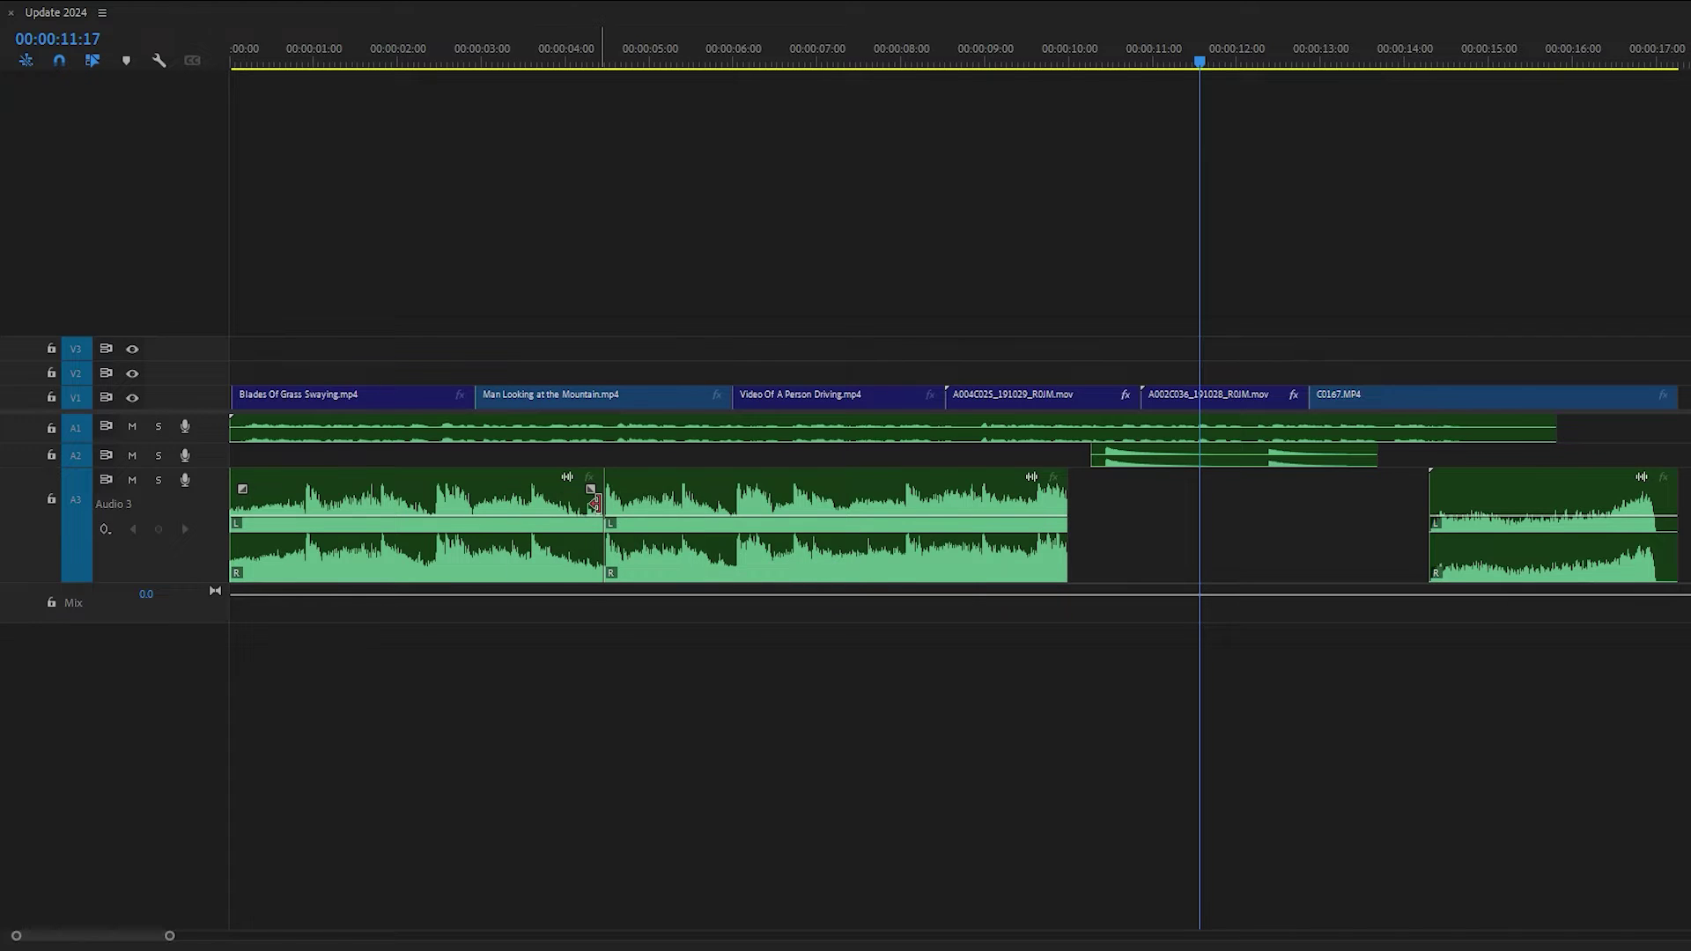
Apply the default crossfade at the A3 cut and widen it to about 00:00:01:14
{"action": "right_click", "coordinate": [595, 503]}
{"action": "left_click", "coordinate": [653, 633]}
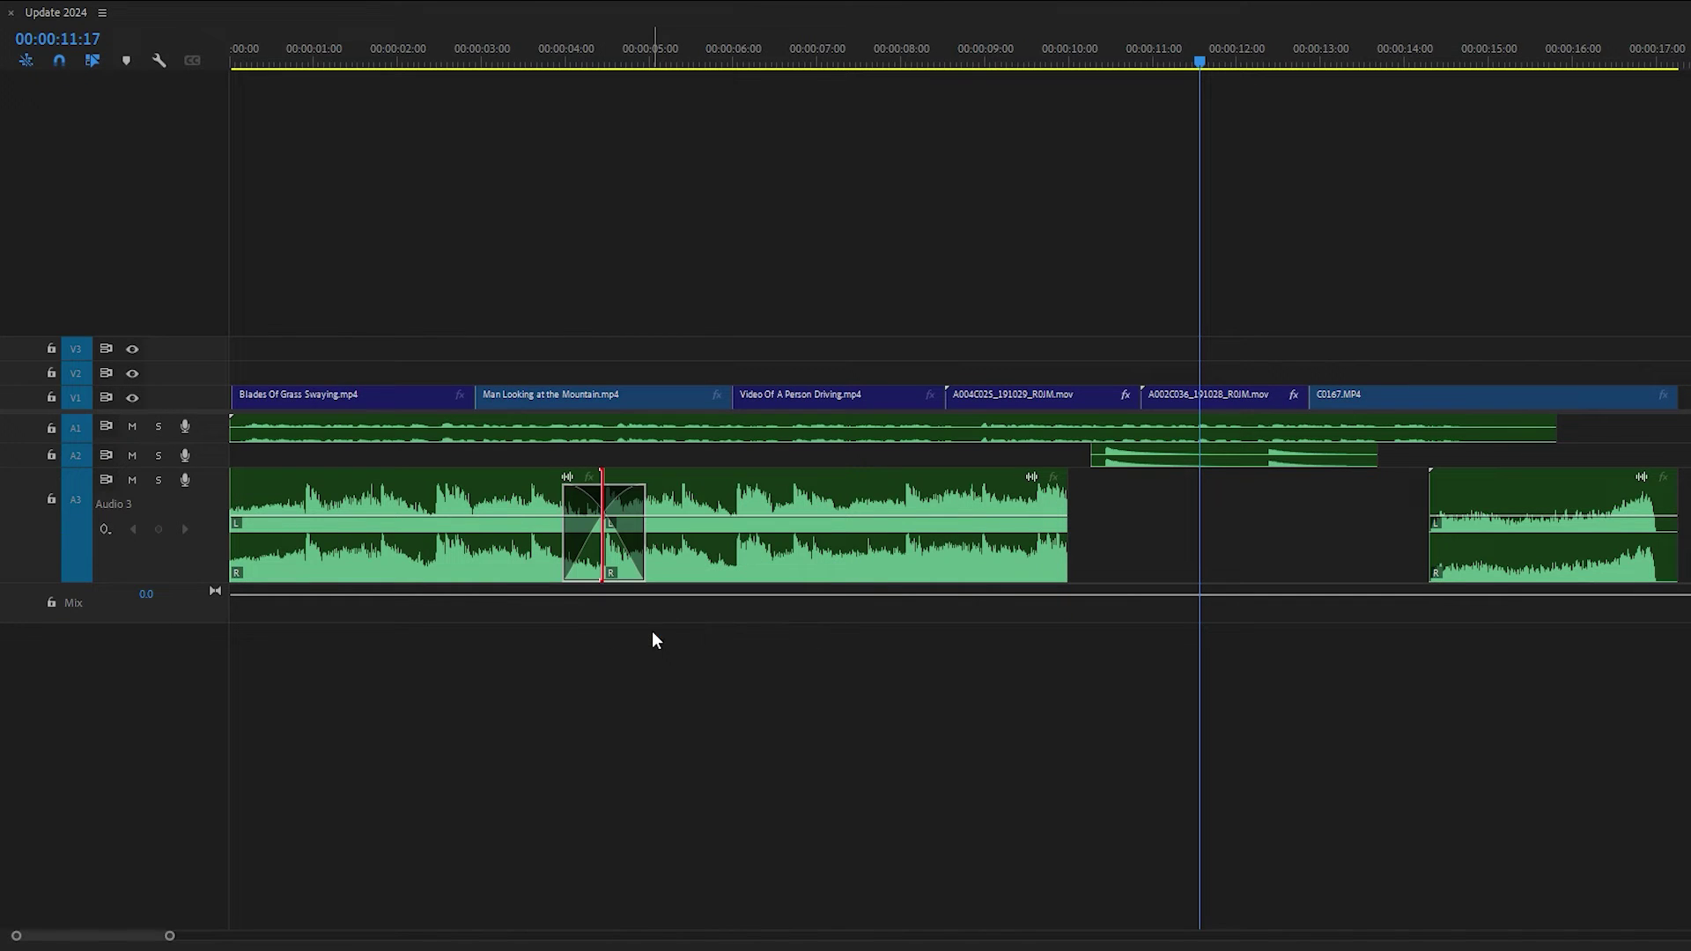
{"action": "left_click_drag", "start_coordinate": [644, 533], "coordinate": [729, 535]}
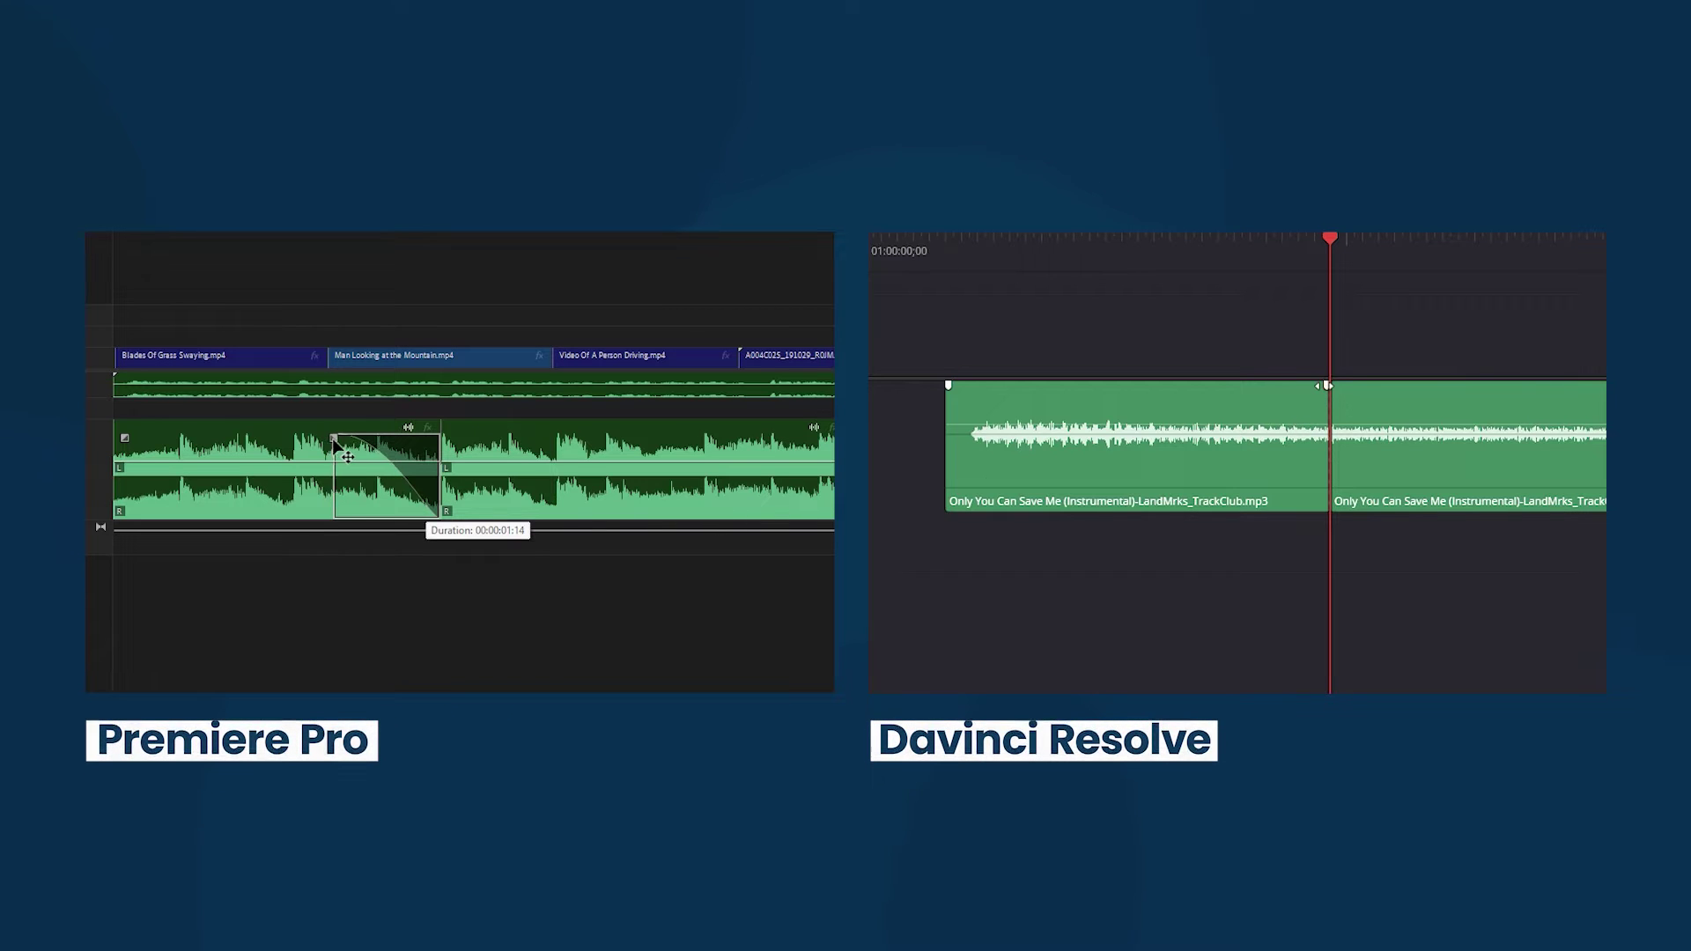
{"action": "left_click_drag", "start_coordinate": [414, 443], "coordinate": [336, 448]}
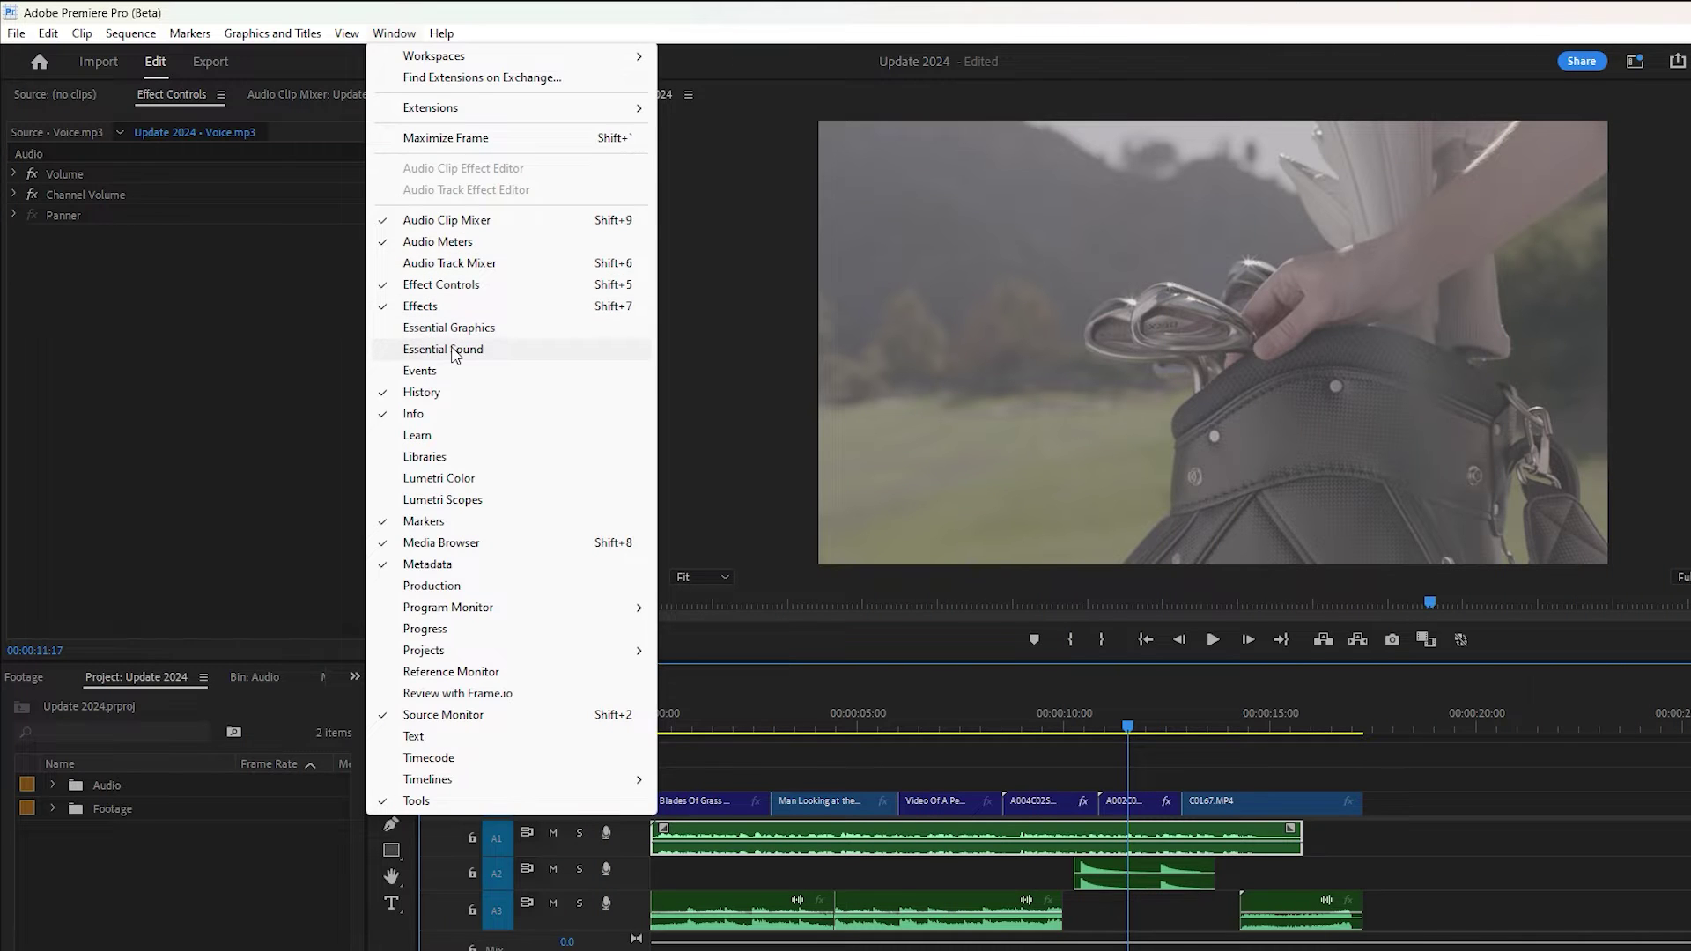
Auto-tag all five audio clips in Essential Sound, then enlarge track A1 to show the Dialogue badge
{"action": "left_click", "coordinate": [455, 350]}
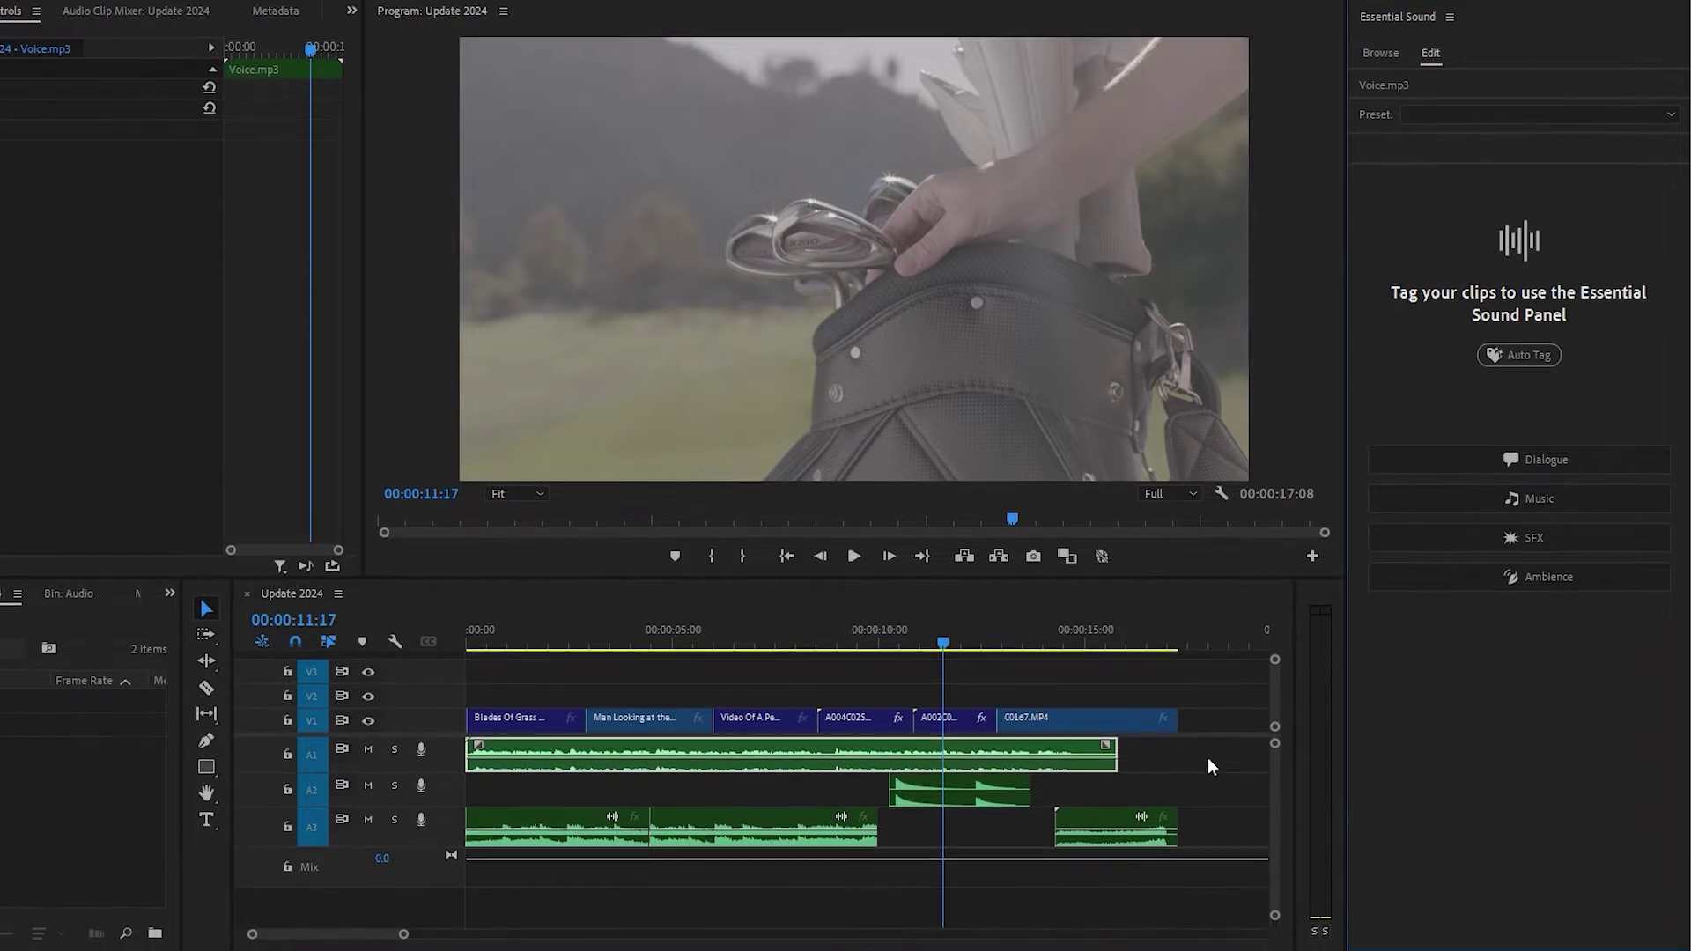
{"action": "left_click_drag", "start_coordinate": [1210, 840], "coordinate": [587, 921]}
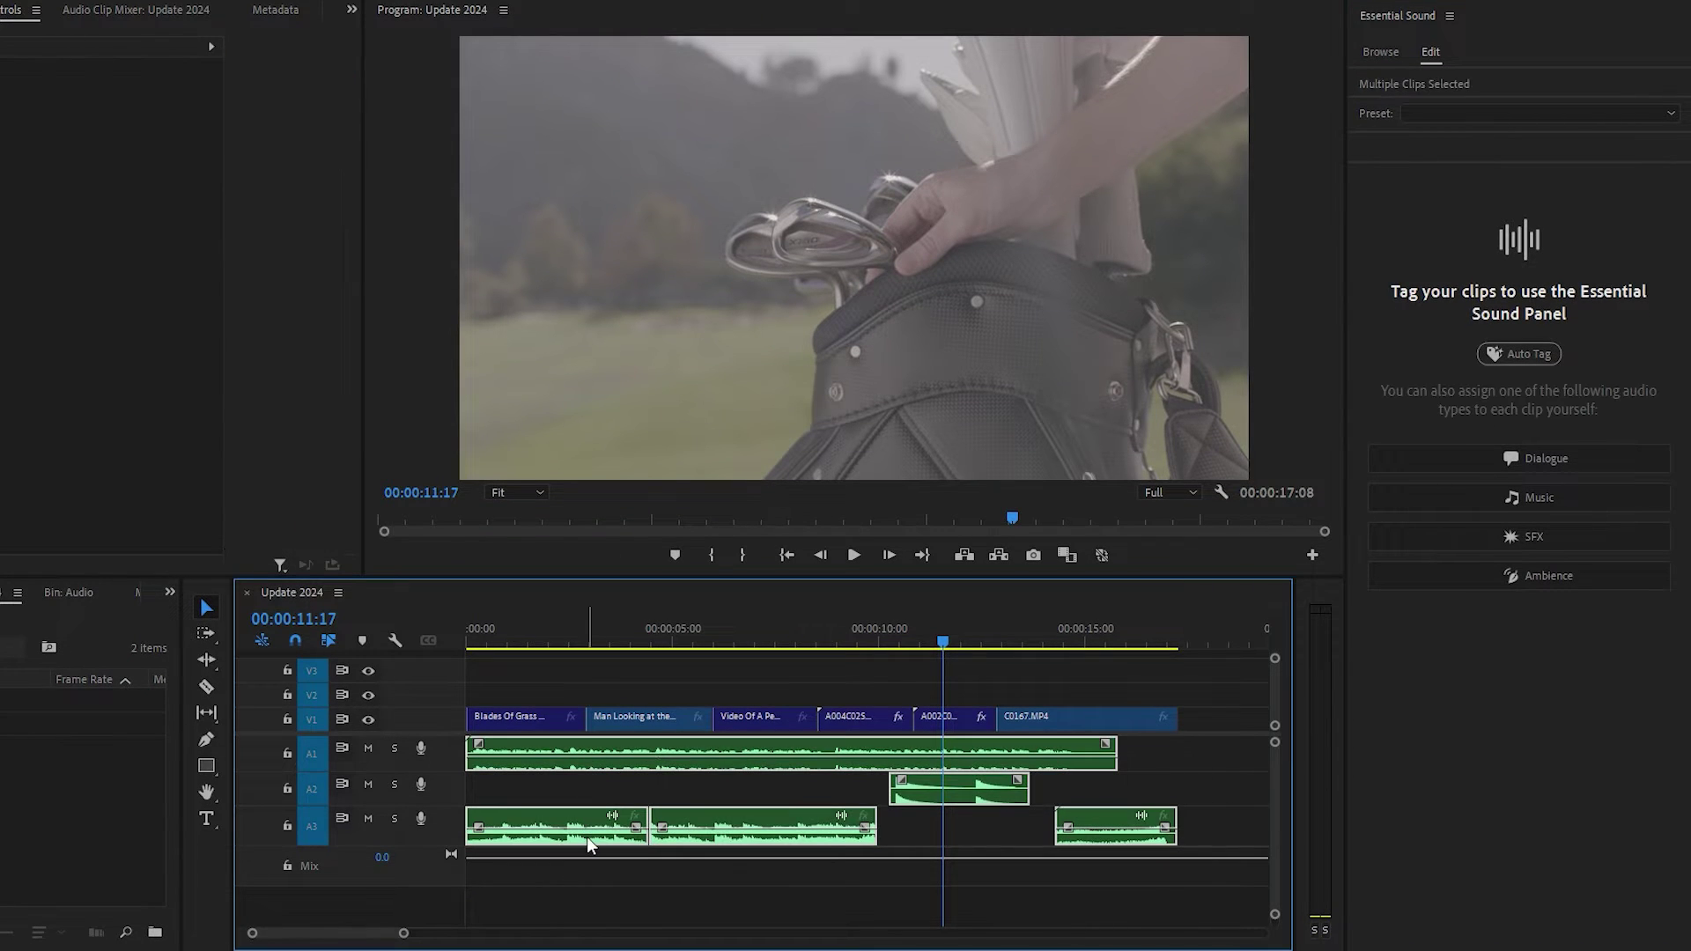
{"action": "left_click", "coordinate": [1536, 352]}
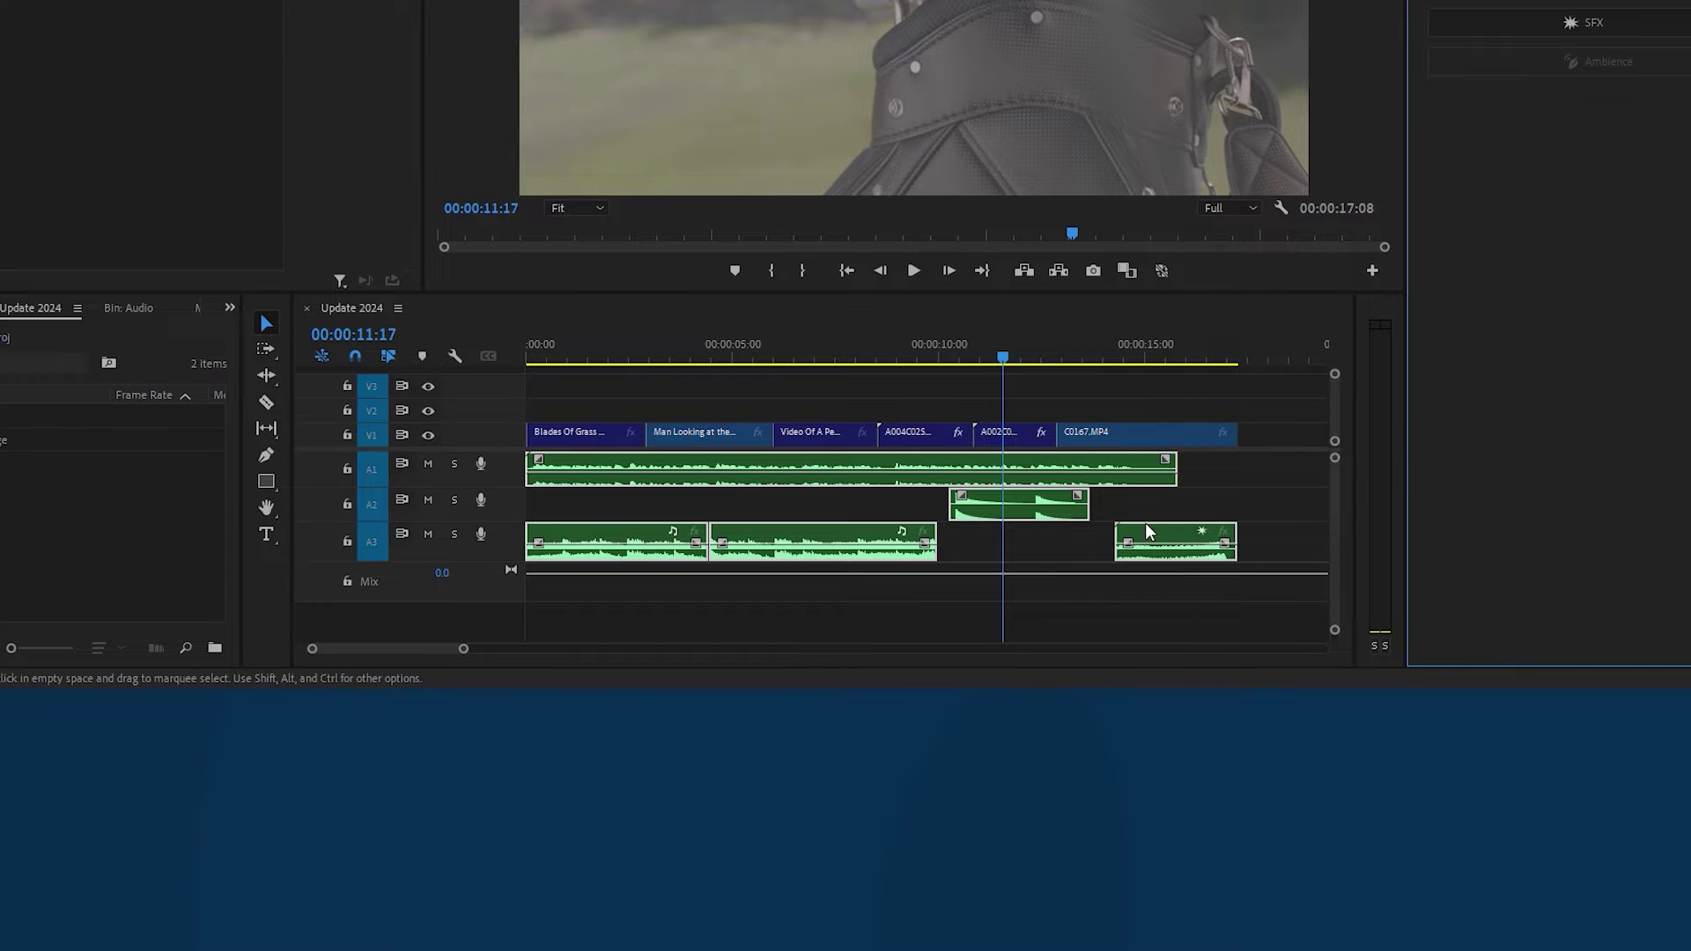
{"action": "left_click_drag", "start_coordinate": [516, 485], "coordinate": [759, 516]}
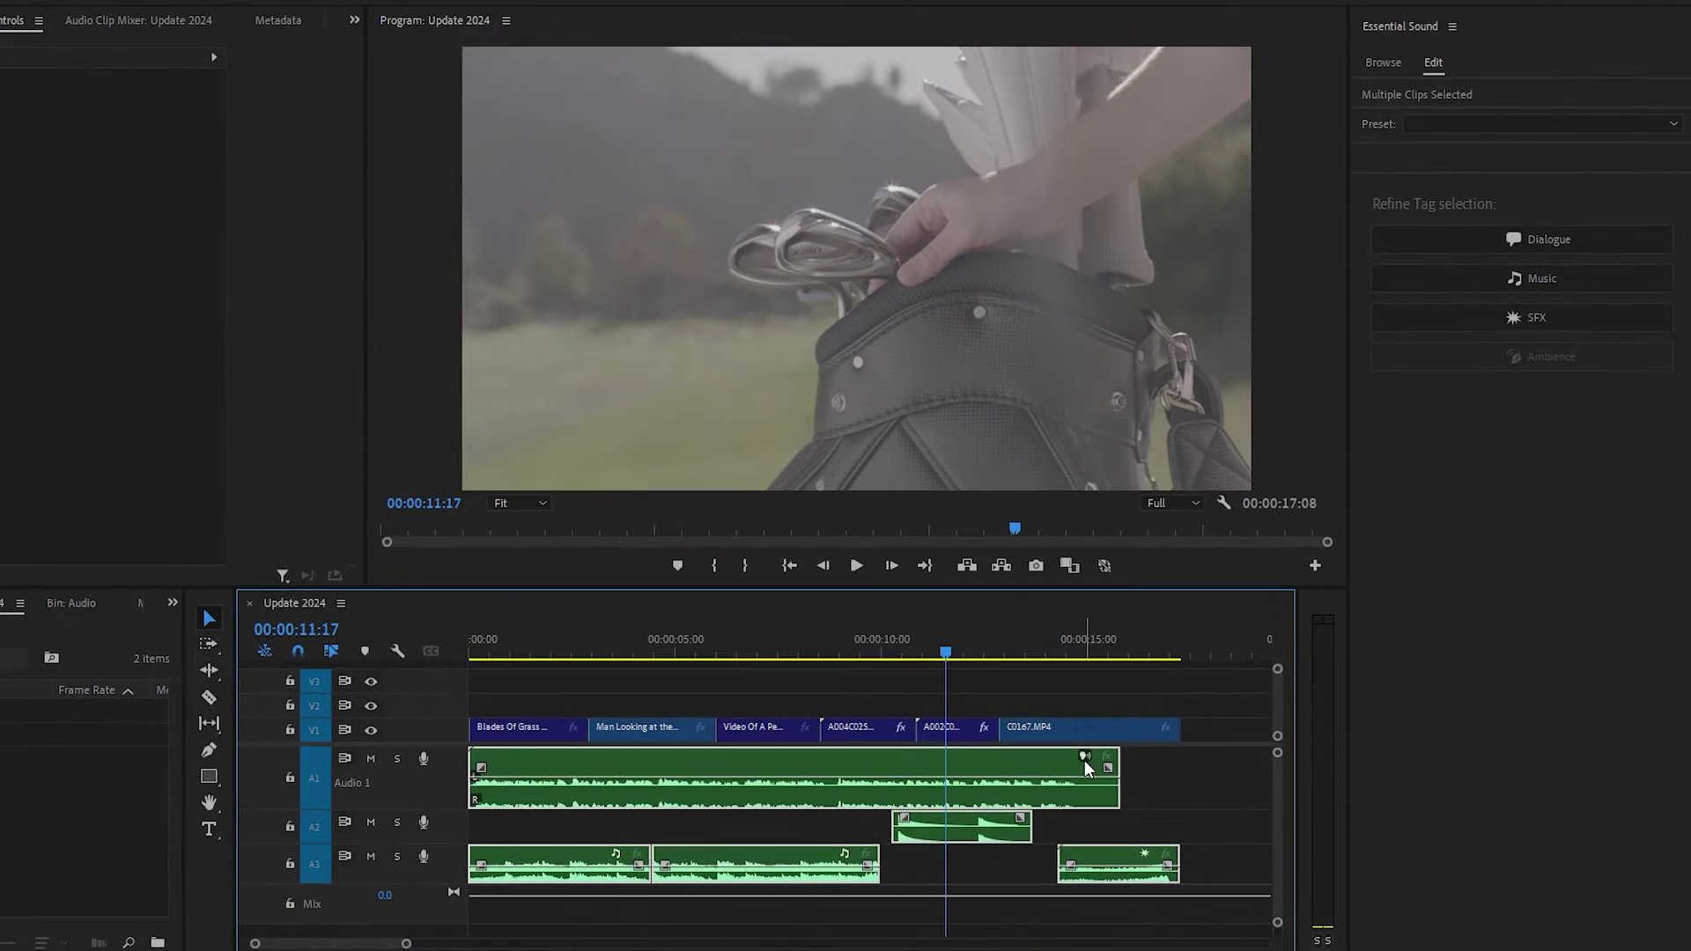
{"action": "left_click", "coordinate": [1140, 460]}
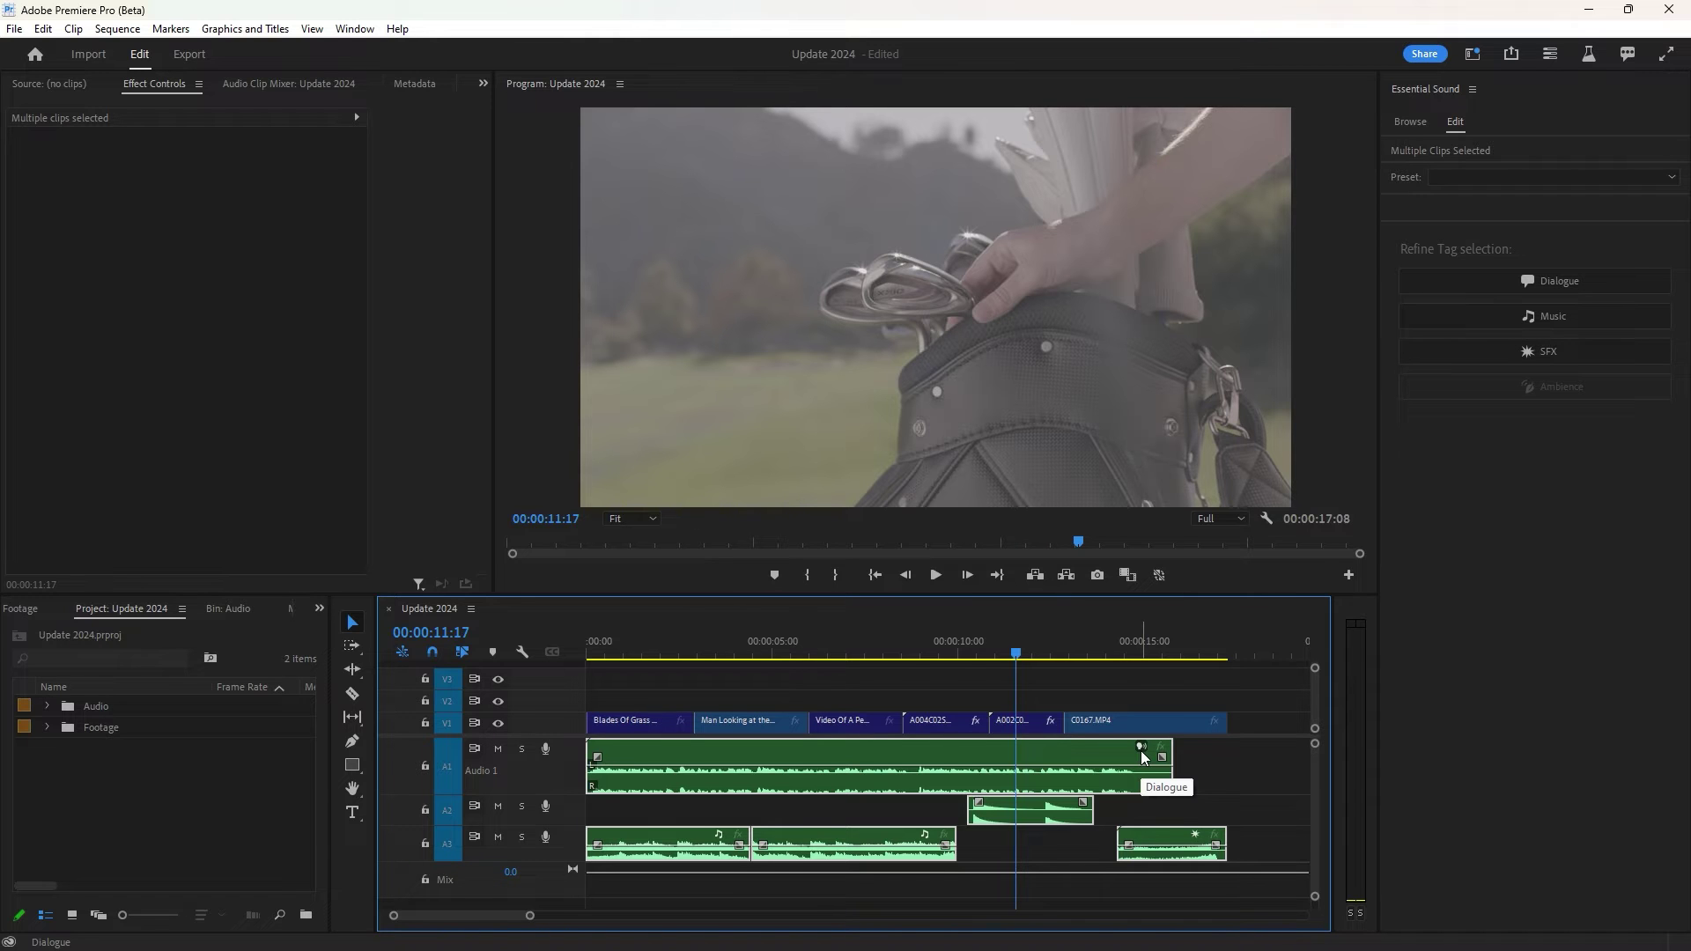
Select the A1 voice clip, show its Dialogue controls, and play track A1 soloed from the start
{"action": "left_click", "coordinate": [1140, 751]}
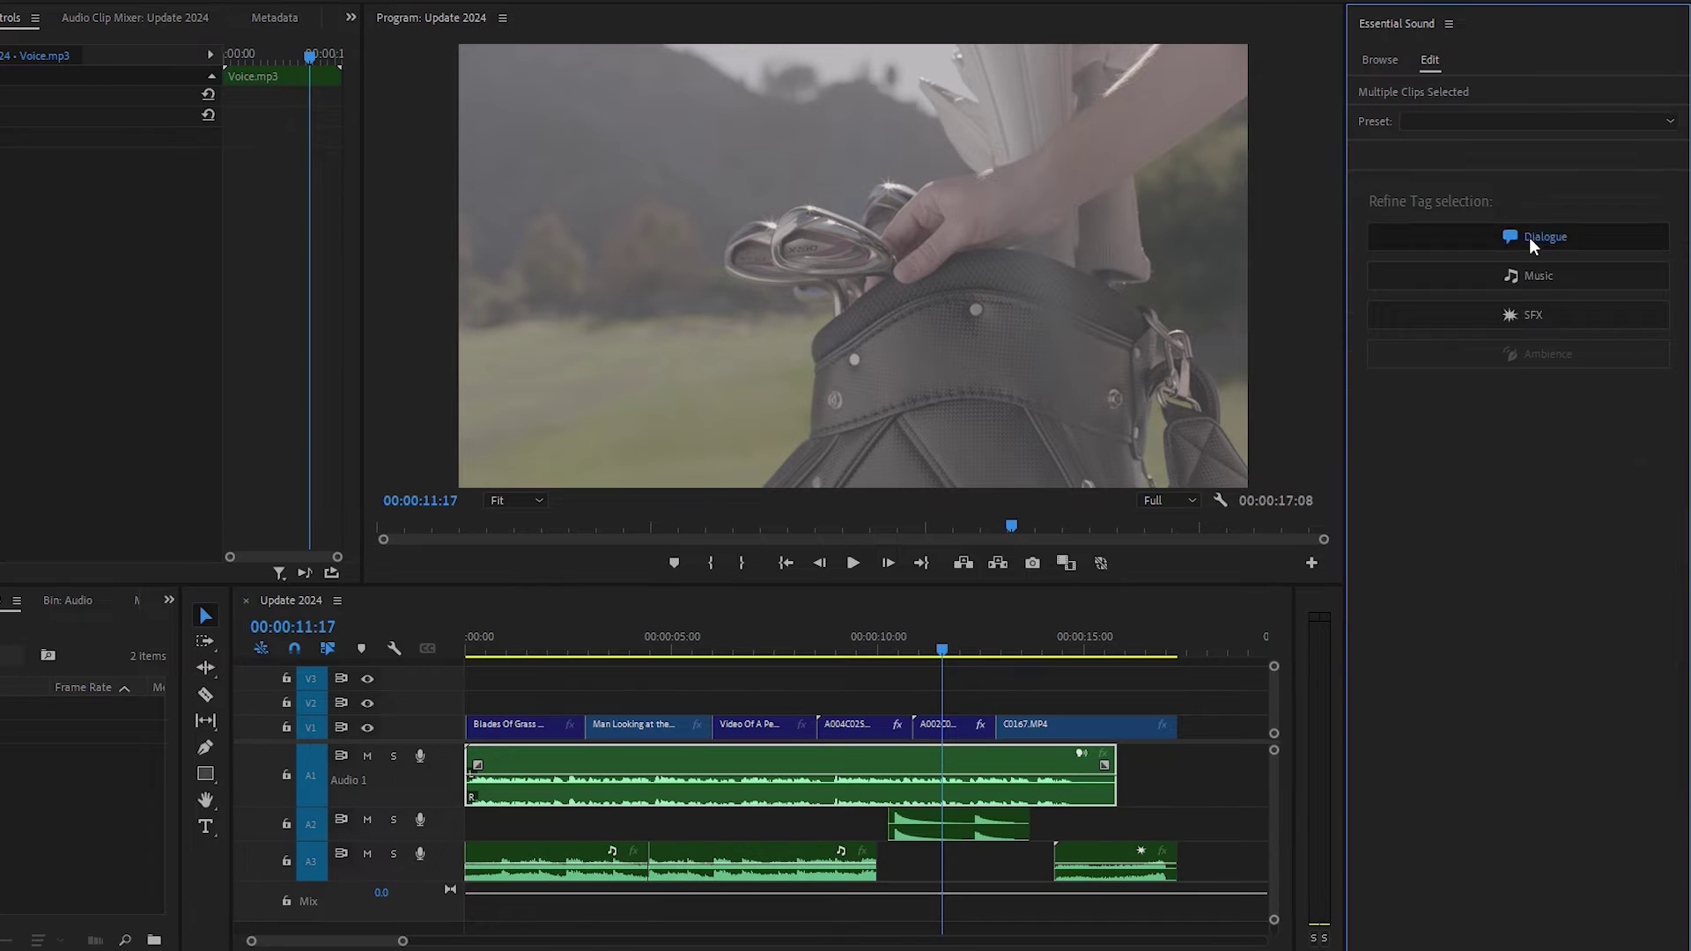
{"action": "left_click", "coordinate": [1529, 238]}
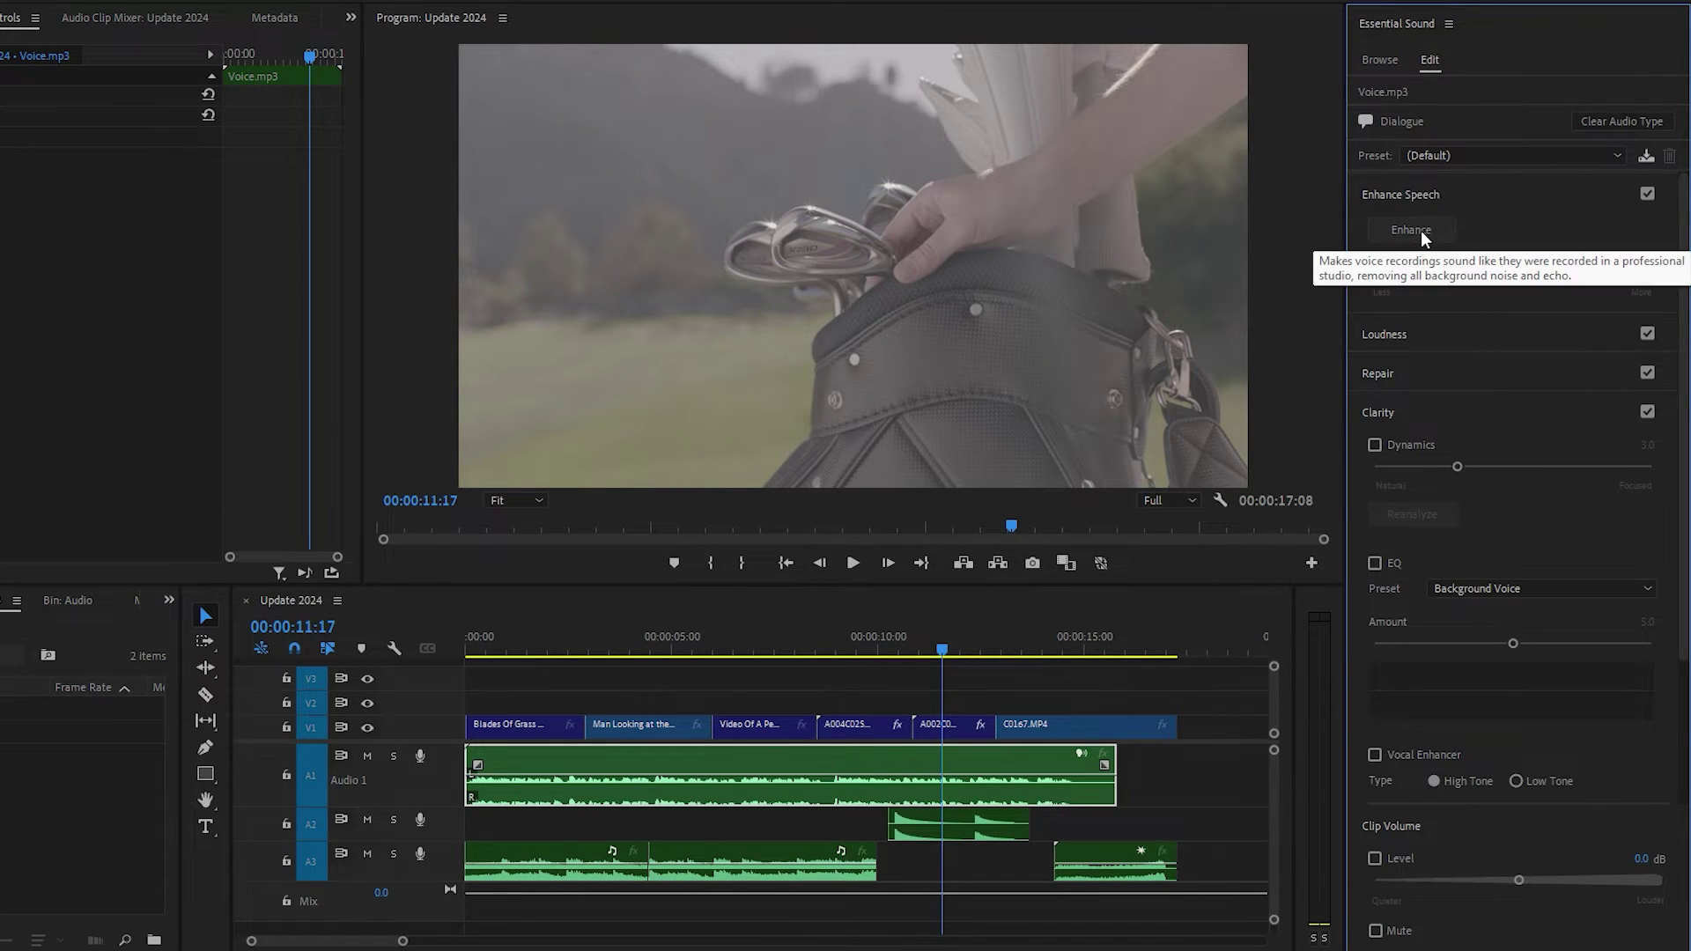
{"action": "left_click_drag", "start_coordinate": [947, 654], "coordinate": [456, 659]}
{"action": "left_click", "coordinate": [394, 756]}
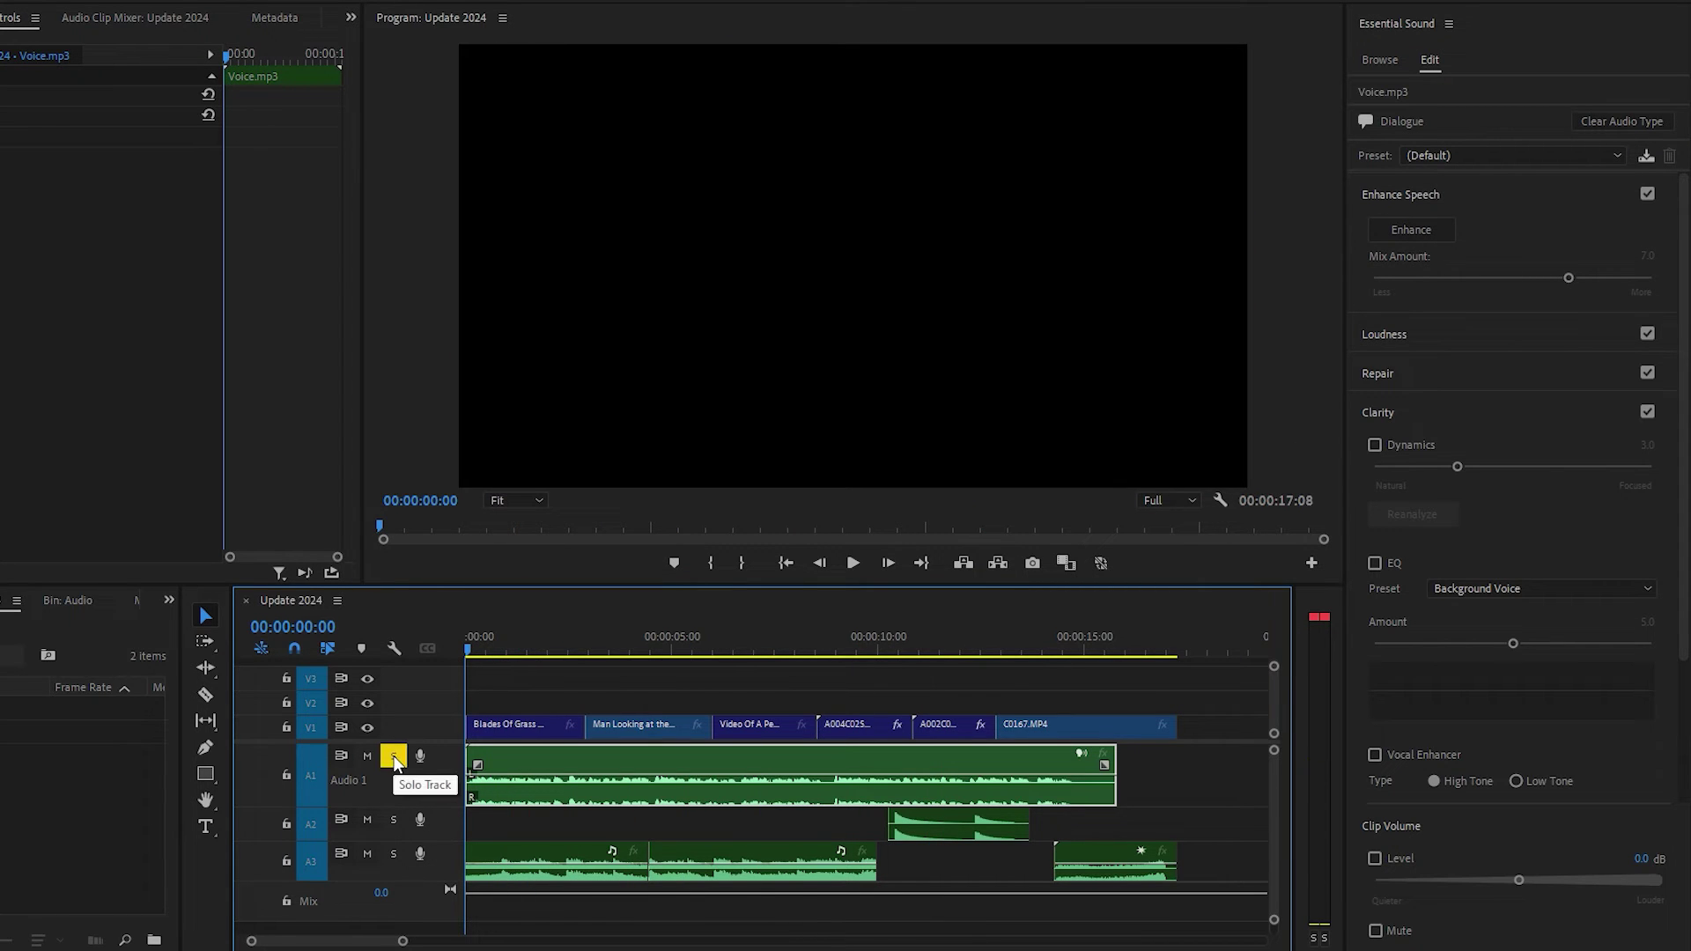
{"action": "key", "text": "space"}
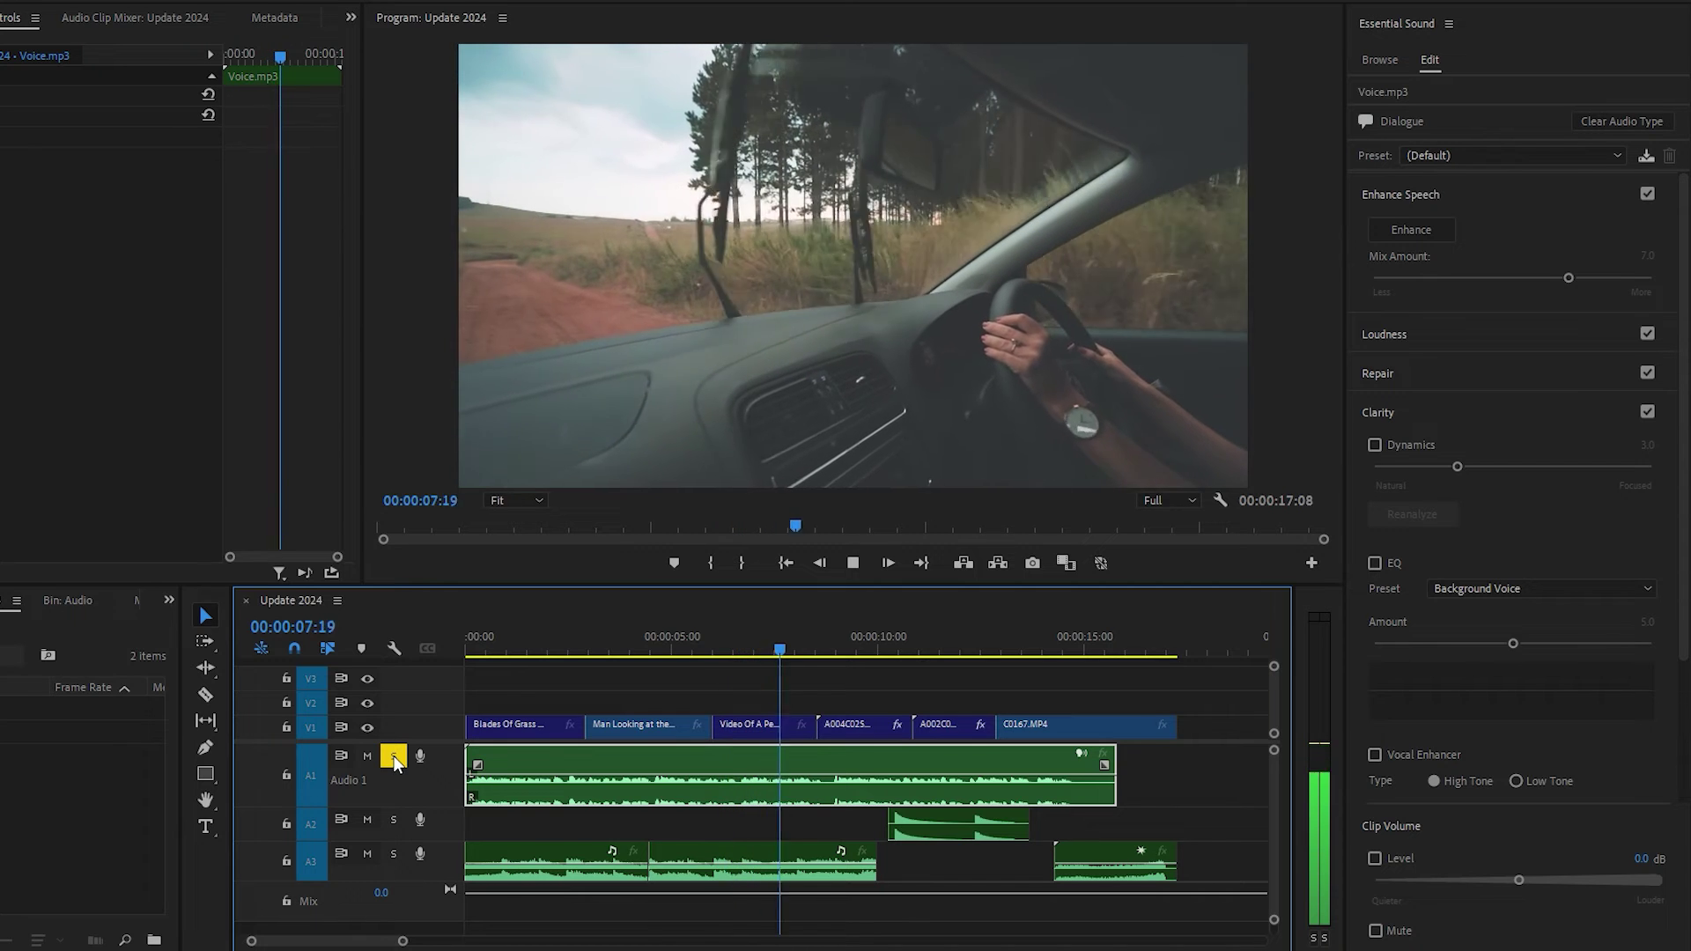
{"action": "left_click", "coordinate": [798, 641]}
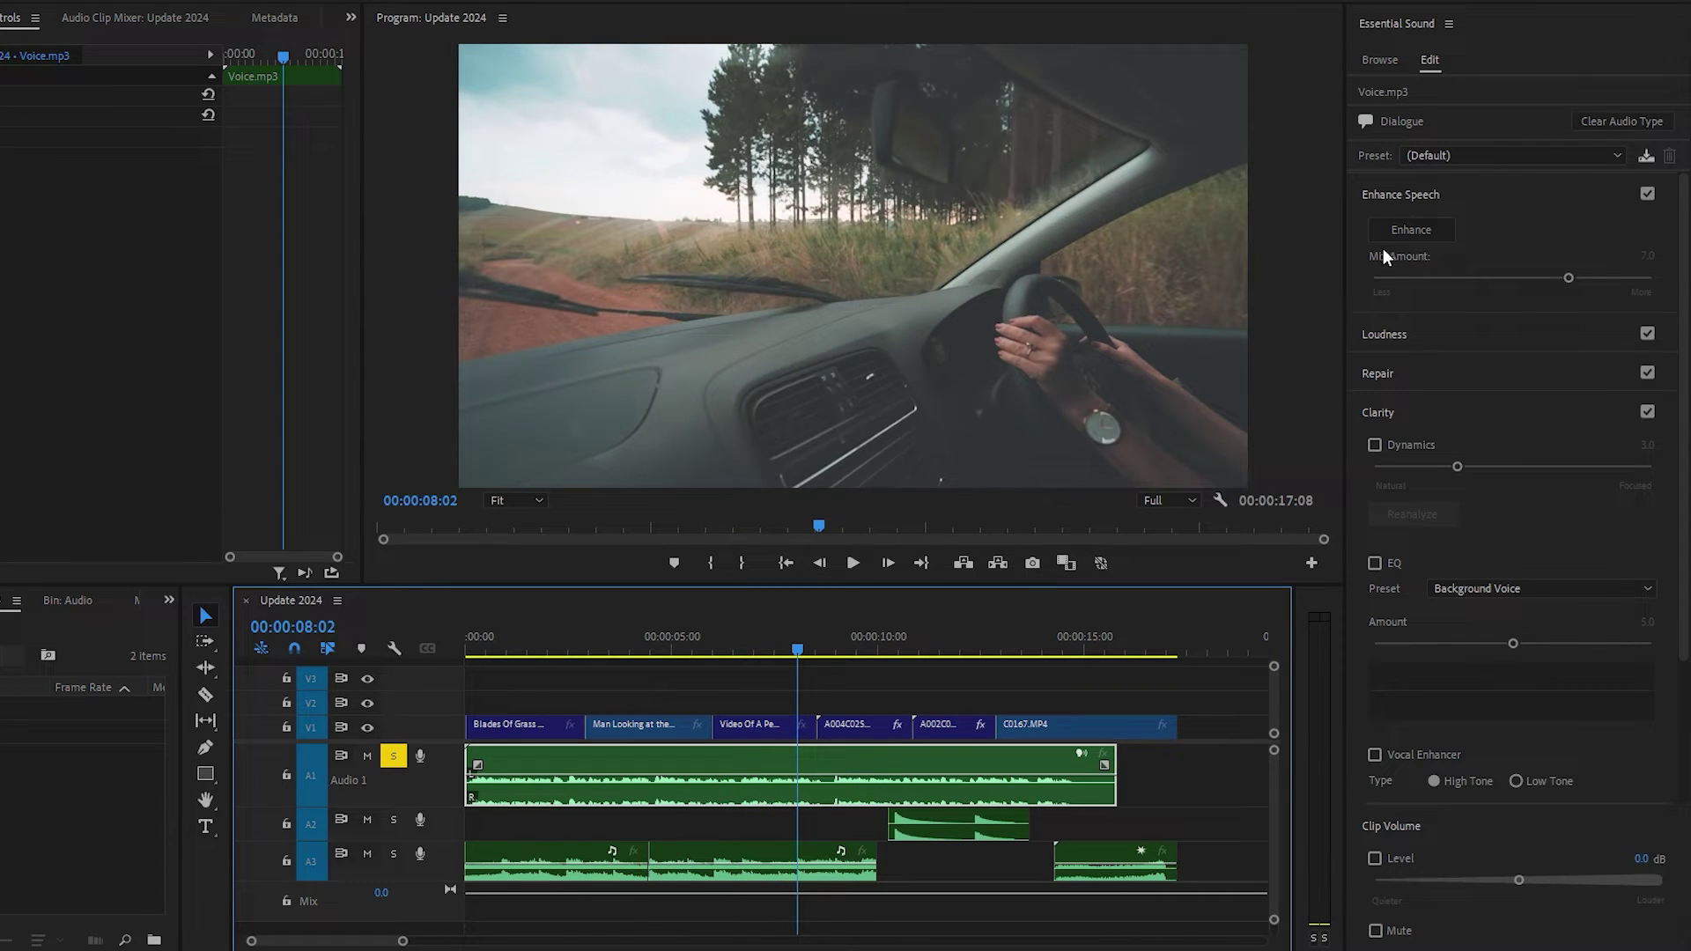
Enhance the voice clip's speech and replay the sequence from 00:00:00:00
{"action": "left_click", "coordinate": [1412, 229]}
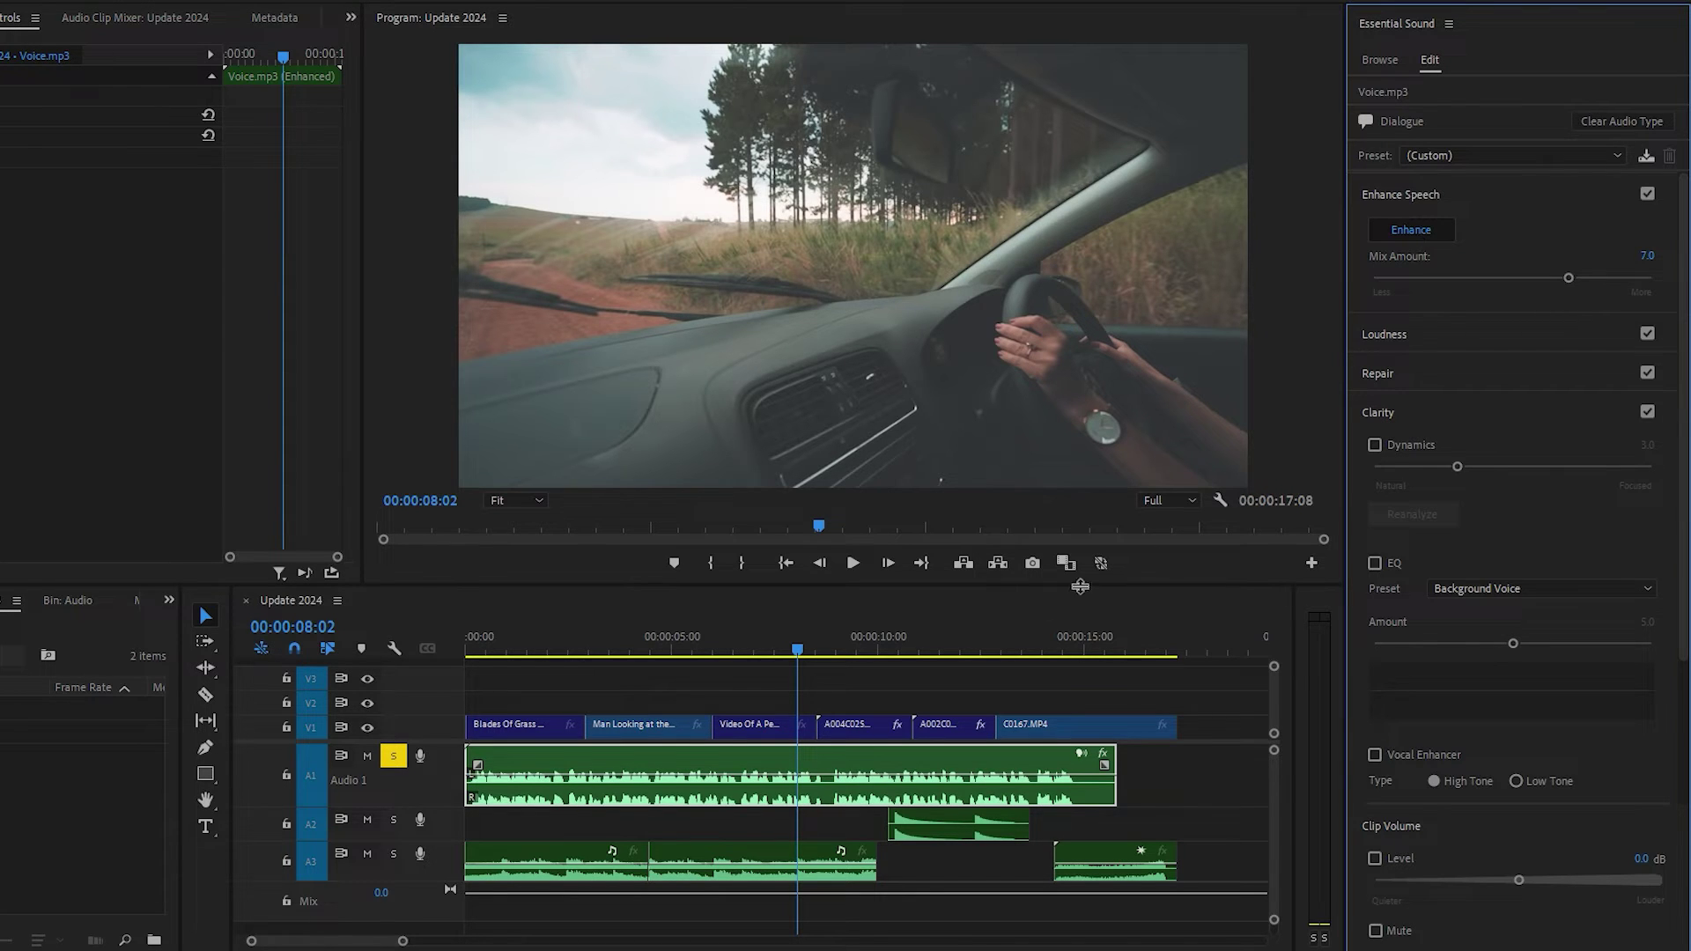
{"action": "left_click", "coordinate": [473, 647]}
{"action": "key", "text": "space"}
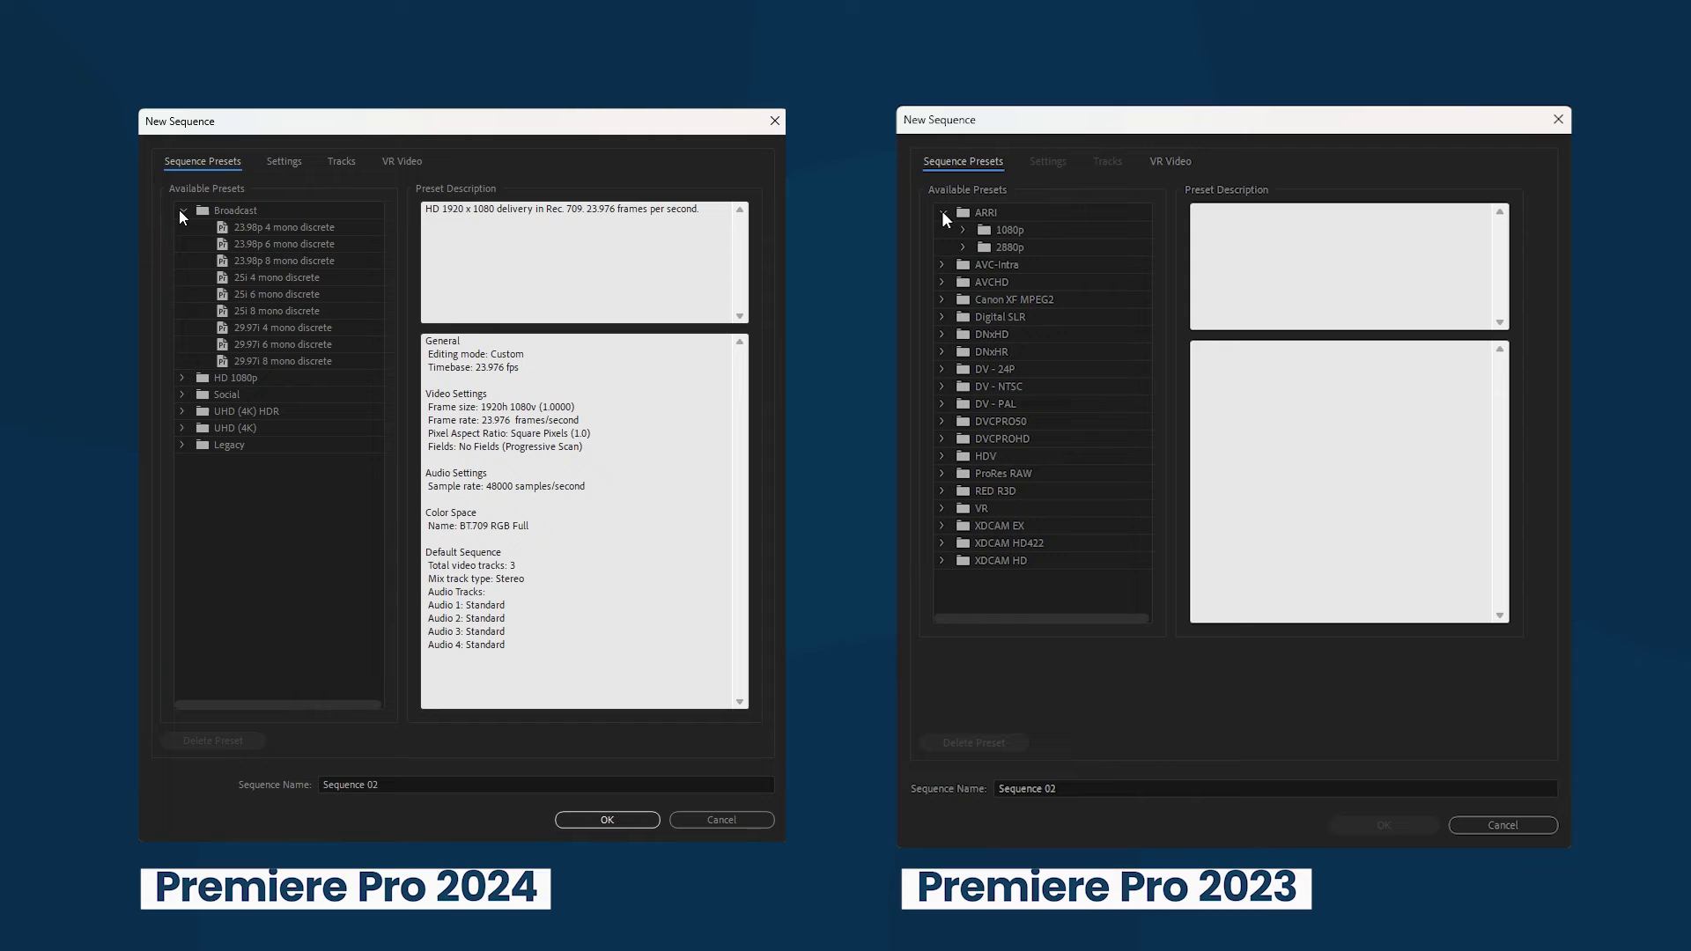
Toggle preset folders in both New Sequence dialogs, ending with the Social presets expanded
{"action": "left_click", "coordinate": [943, 213]}
{"action": "left_click", "coordinate": [181, 210]}
{"action": "left_click", "coordinate": [942, 230]}
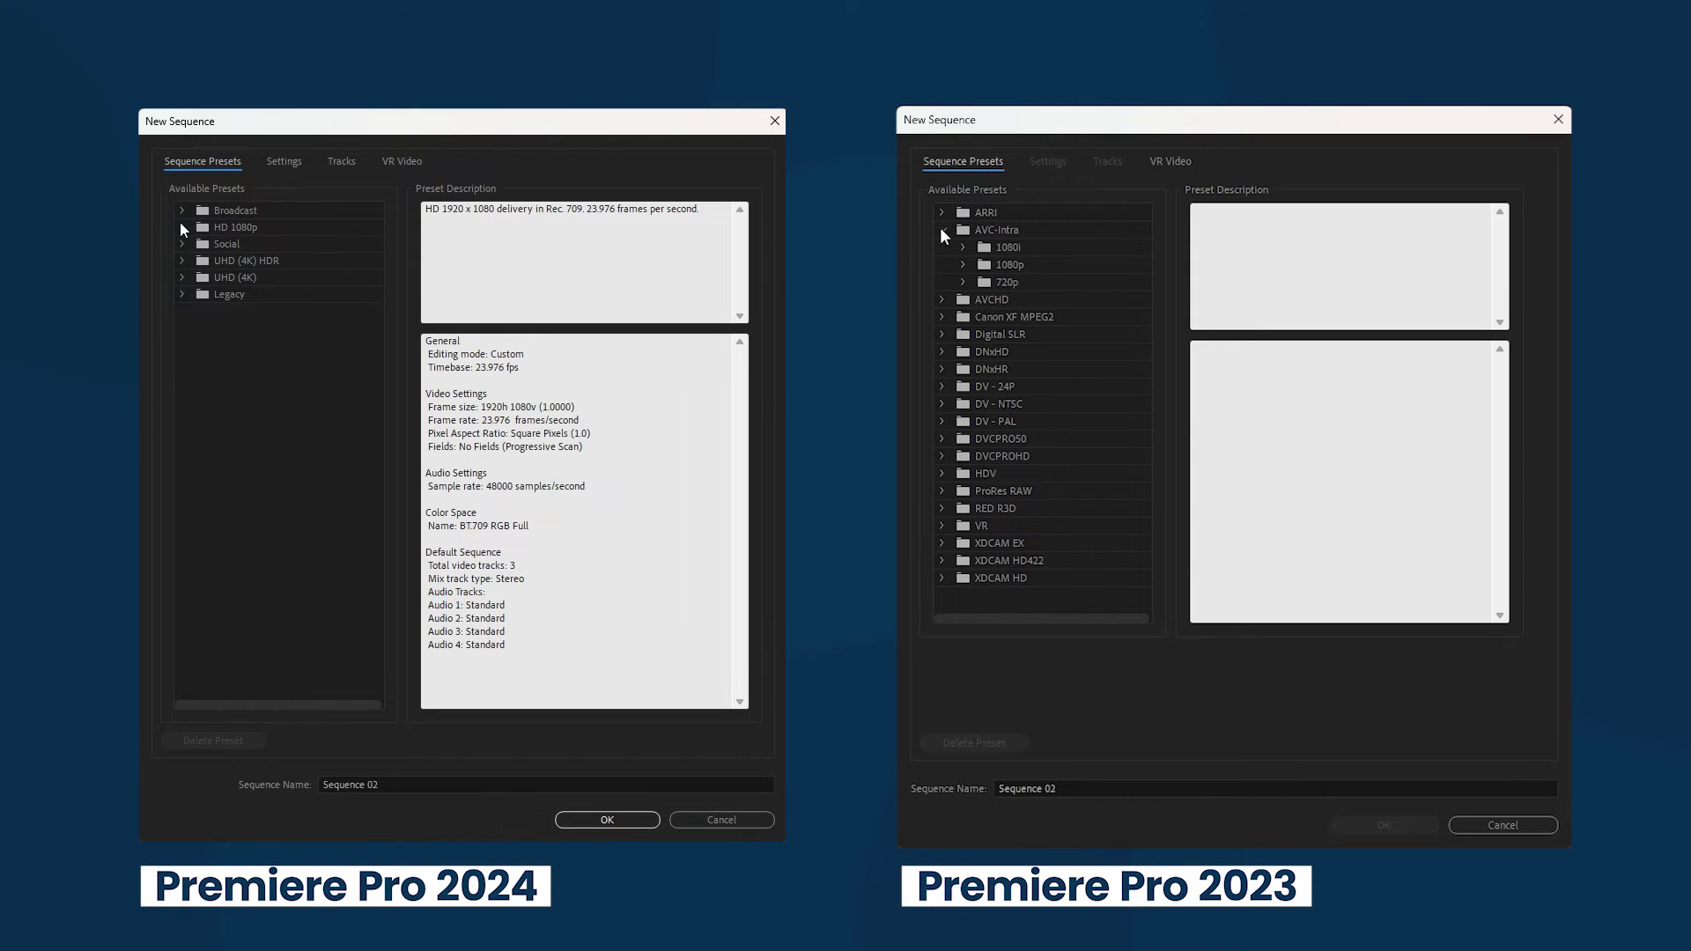
{"action": "left_click", "coordinate": [181, 227]}
{"action": "left_click", "coordinate": [942, 230]}
{"action": "left_click", "coordinate": [943, 264]}
{"action": "left_click", "coordinate": [181, 228]}
{"action": "left_click", "coordinate": [182, 244]}
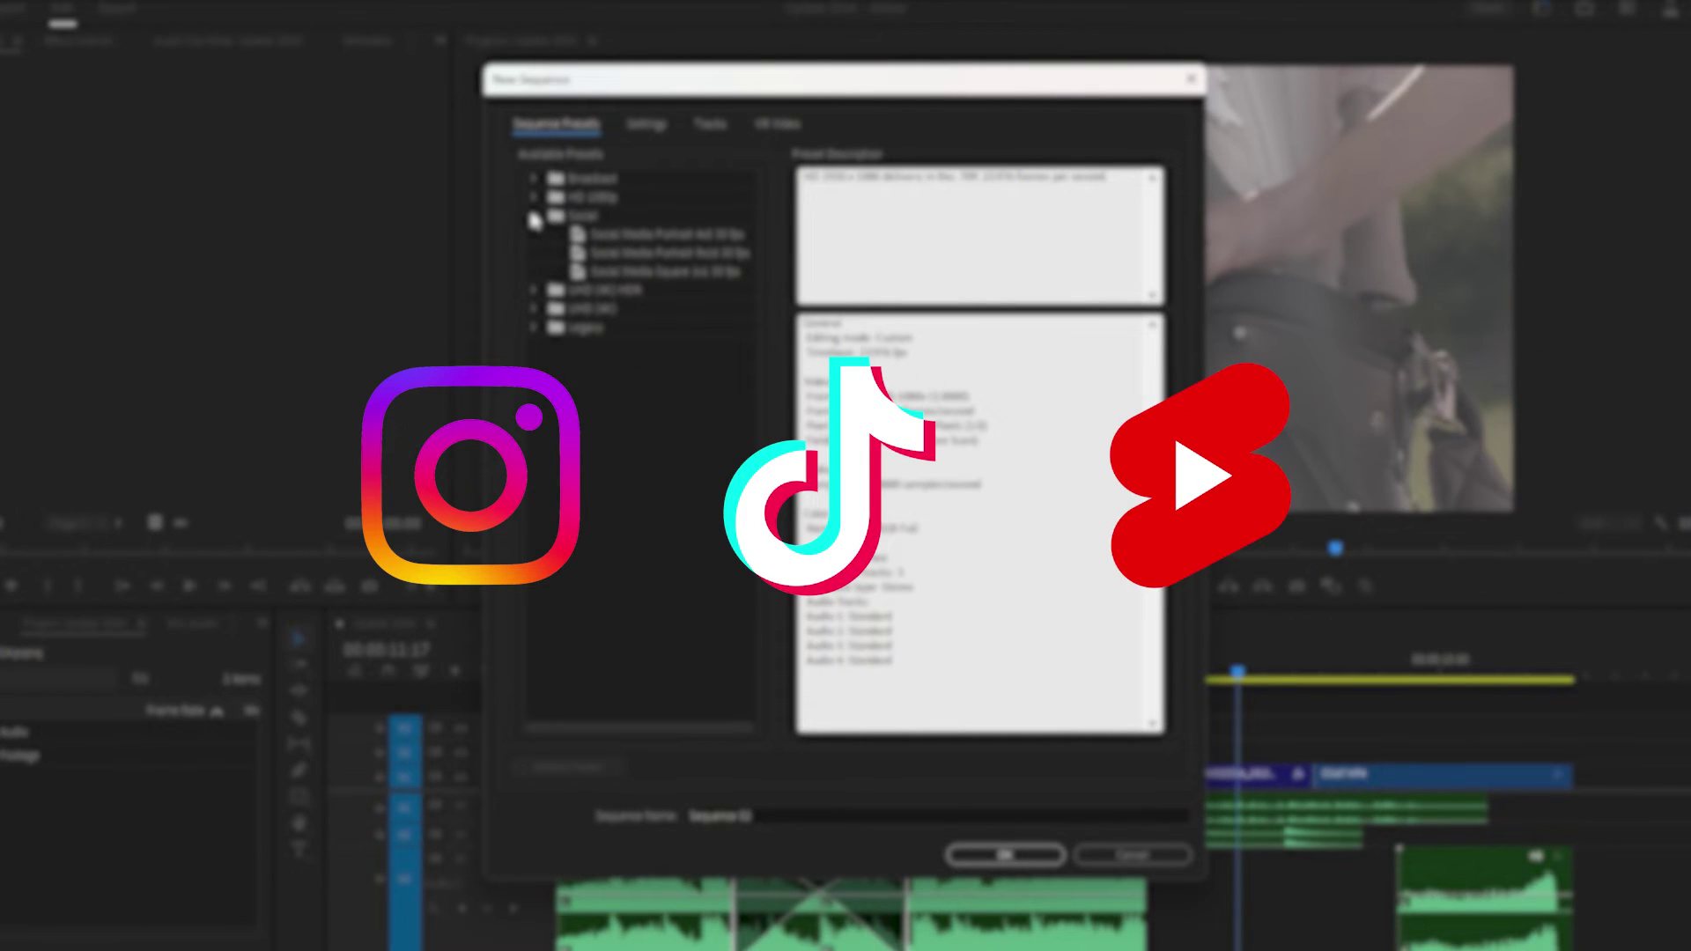
Collapse Social, then expand and collapse UHD (4K) HDR and UHD (4K) to review their 2160p presets
{"action": "left_click", "coordinate": [532, 217]}
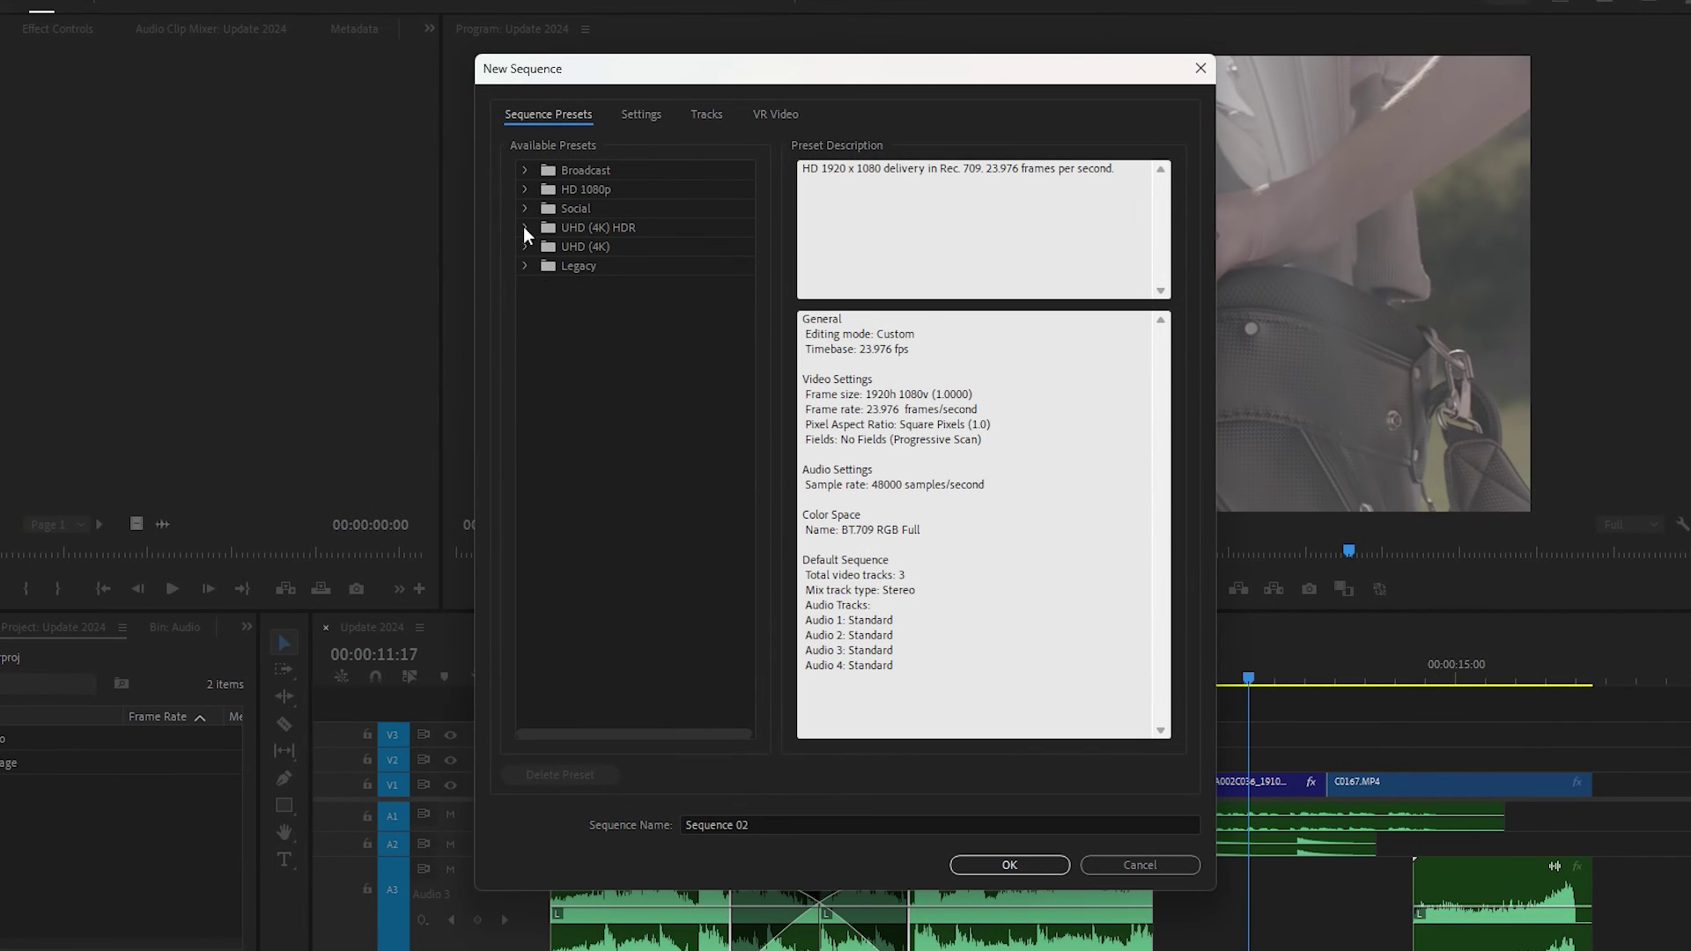
{"action": "left_click", "coordinate": [524, 228]}
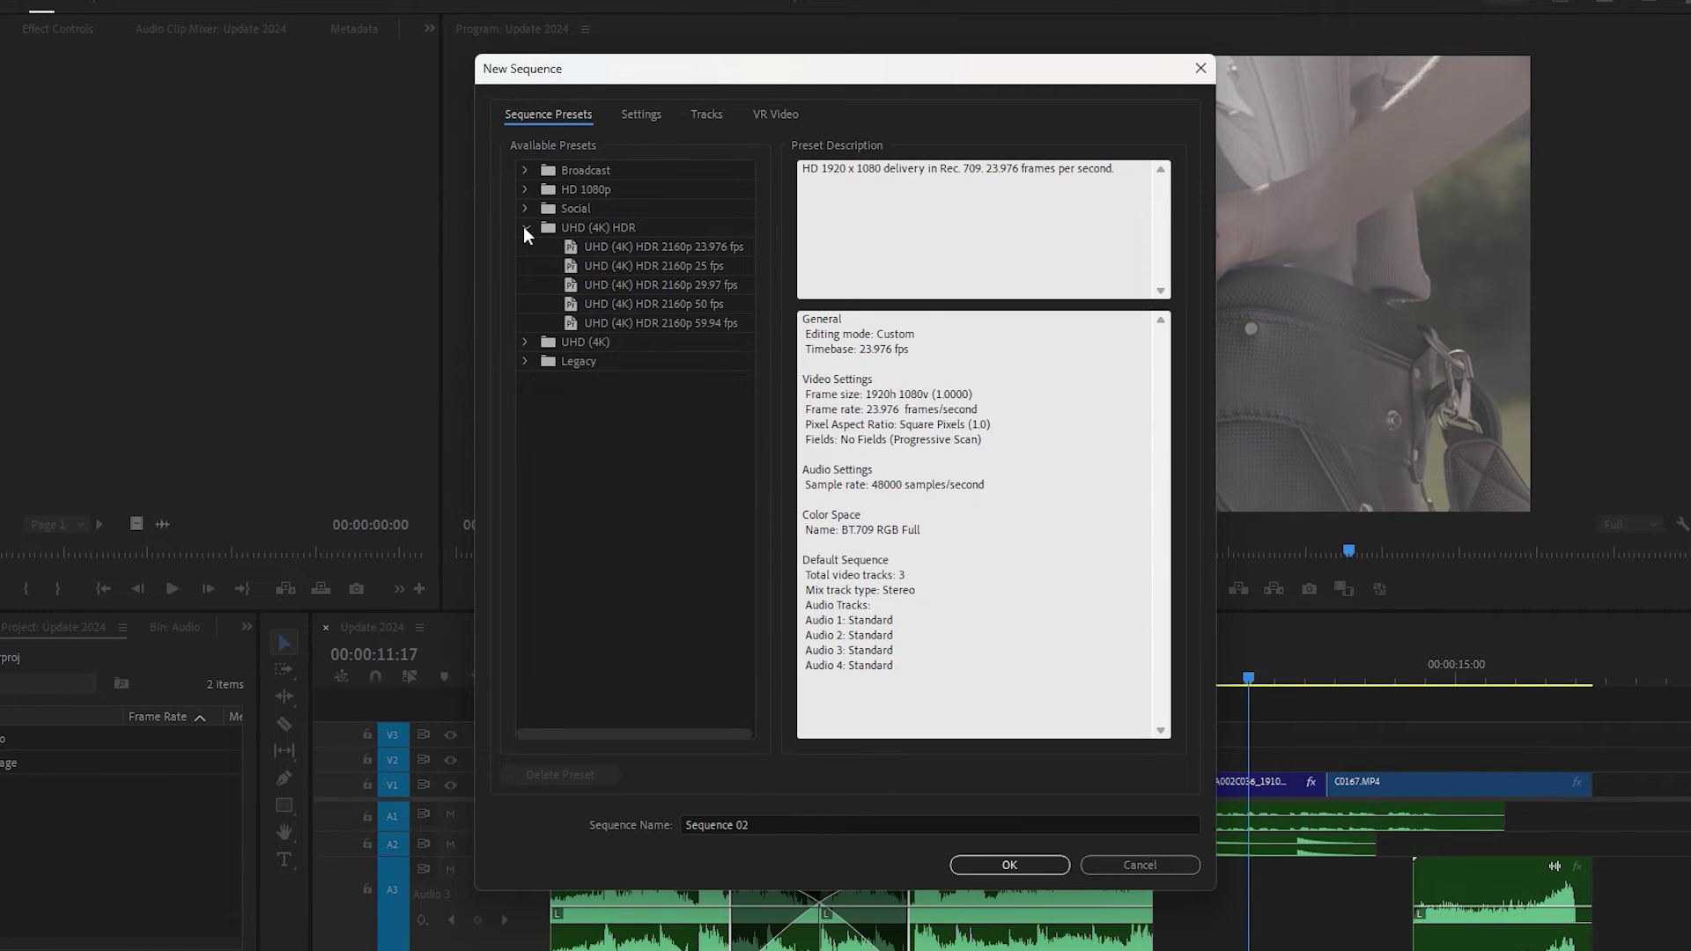
{"action": "left_click", "coordinate": [524, 227]}
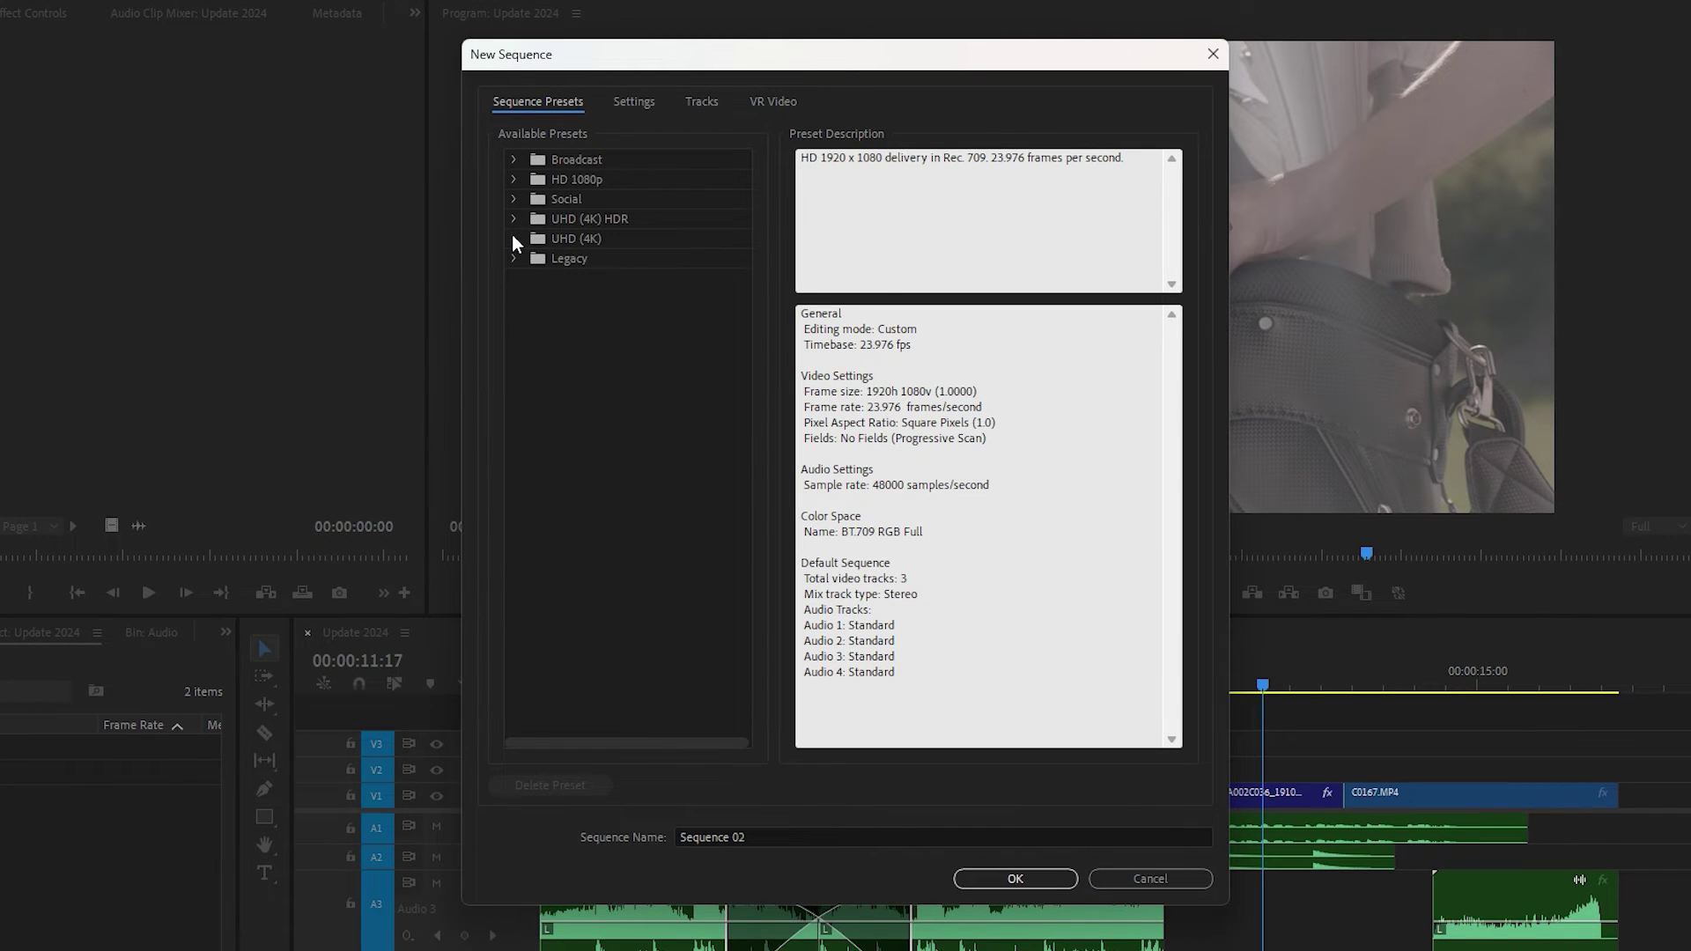
{"action": "left_click", "coordinate": [513, 236]}
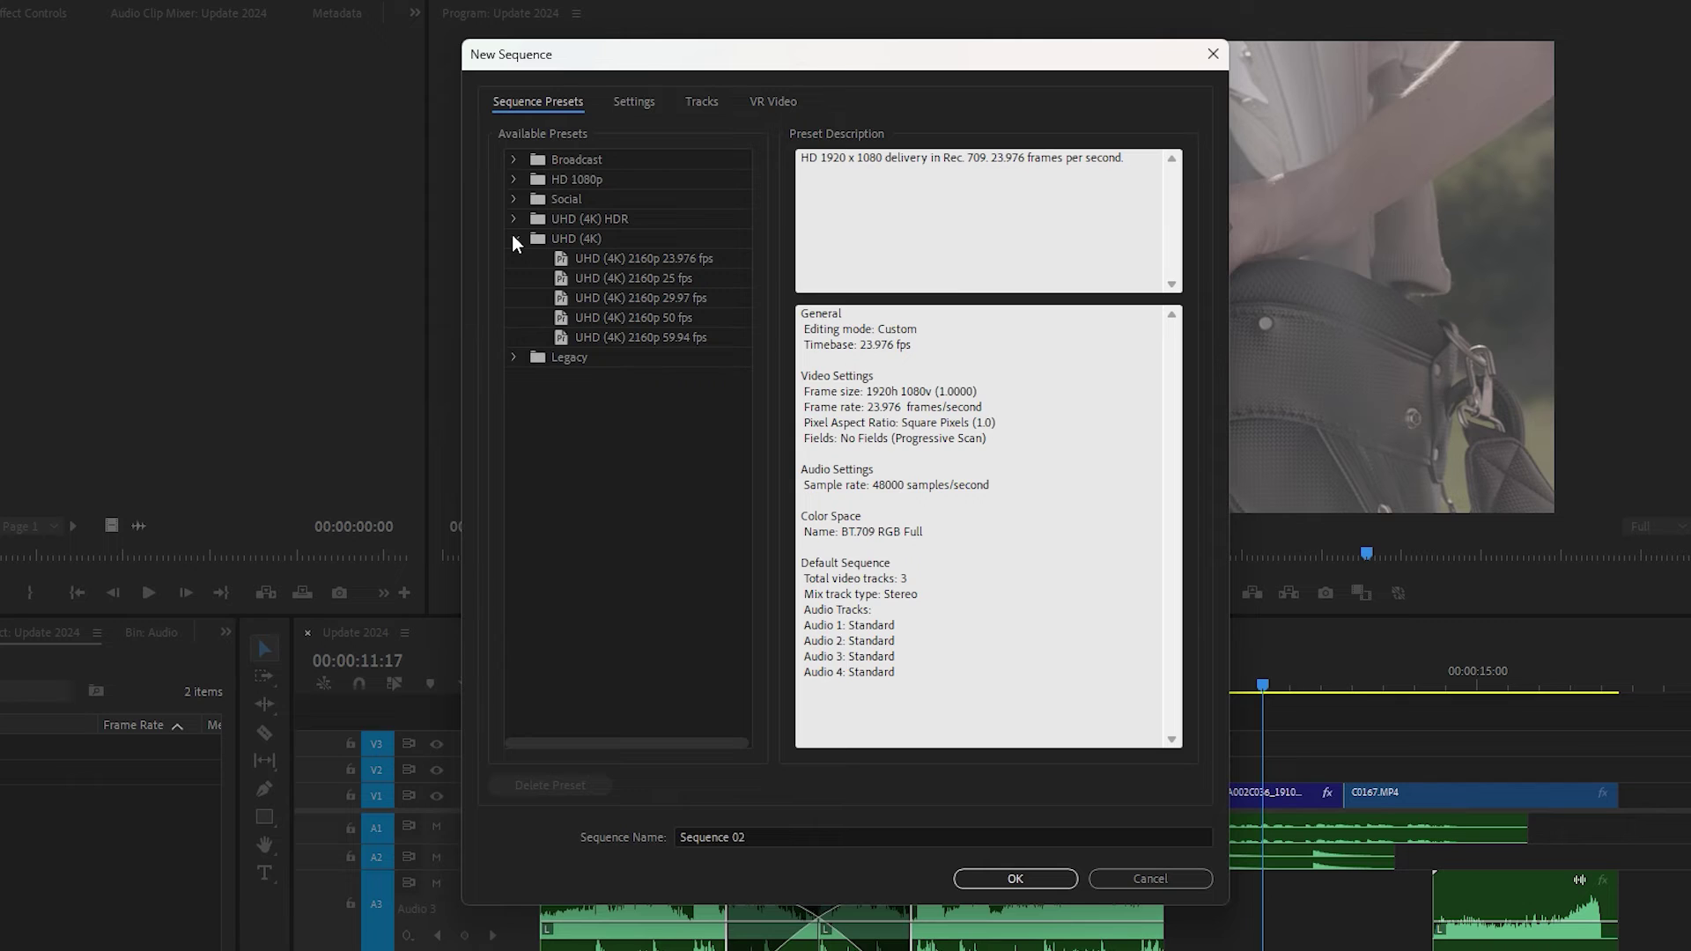
{"action": "left_click", "coordinate": [515, 238]}
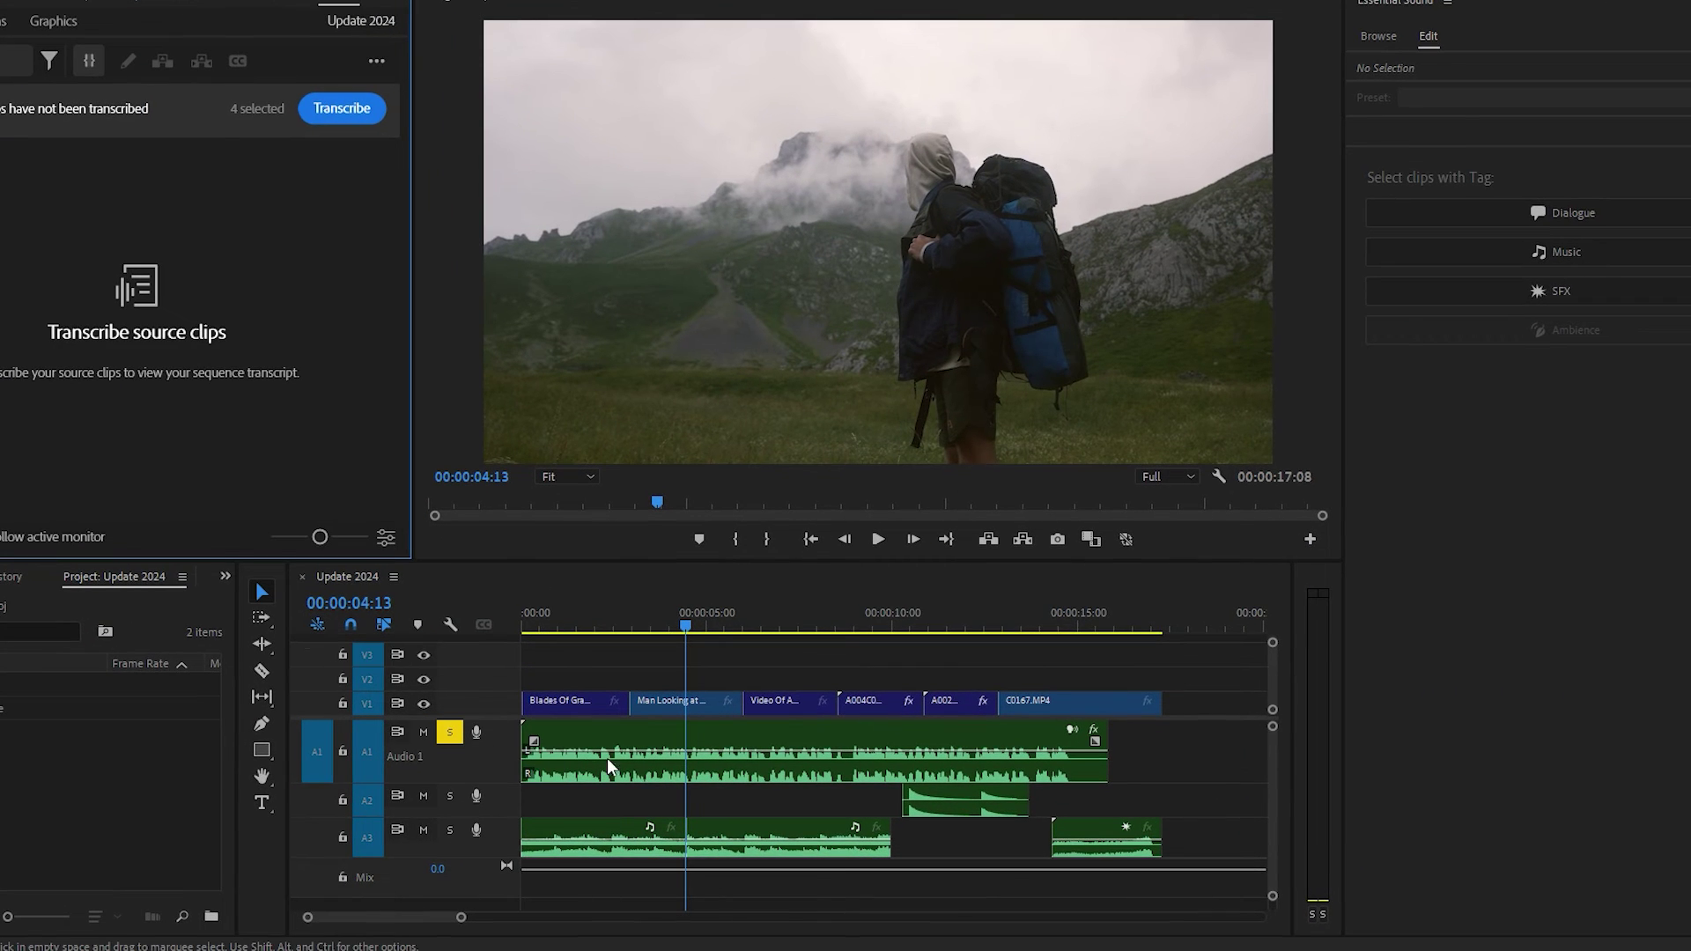
Select the A1 voice clip and transcribe it in the Text panel
{"action": "left_click", "coordinate": [651, 757]}
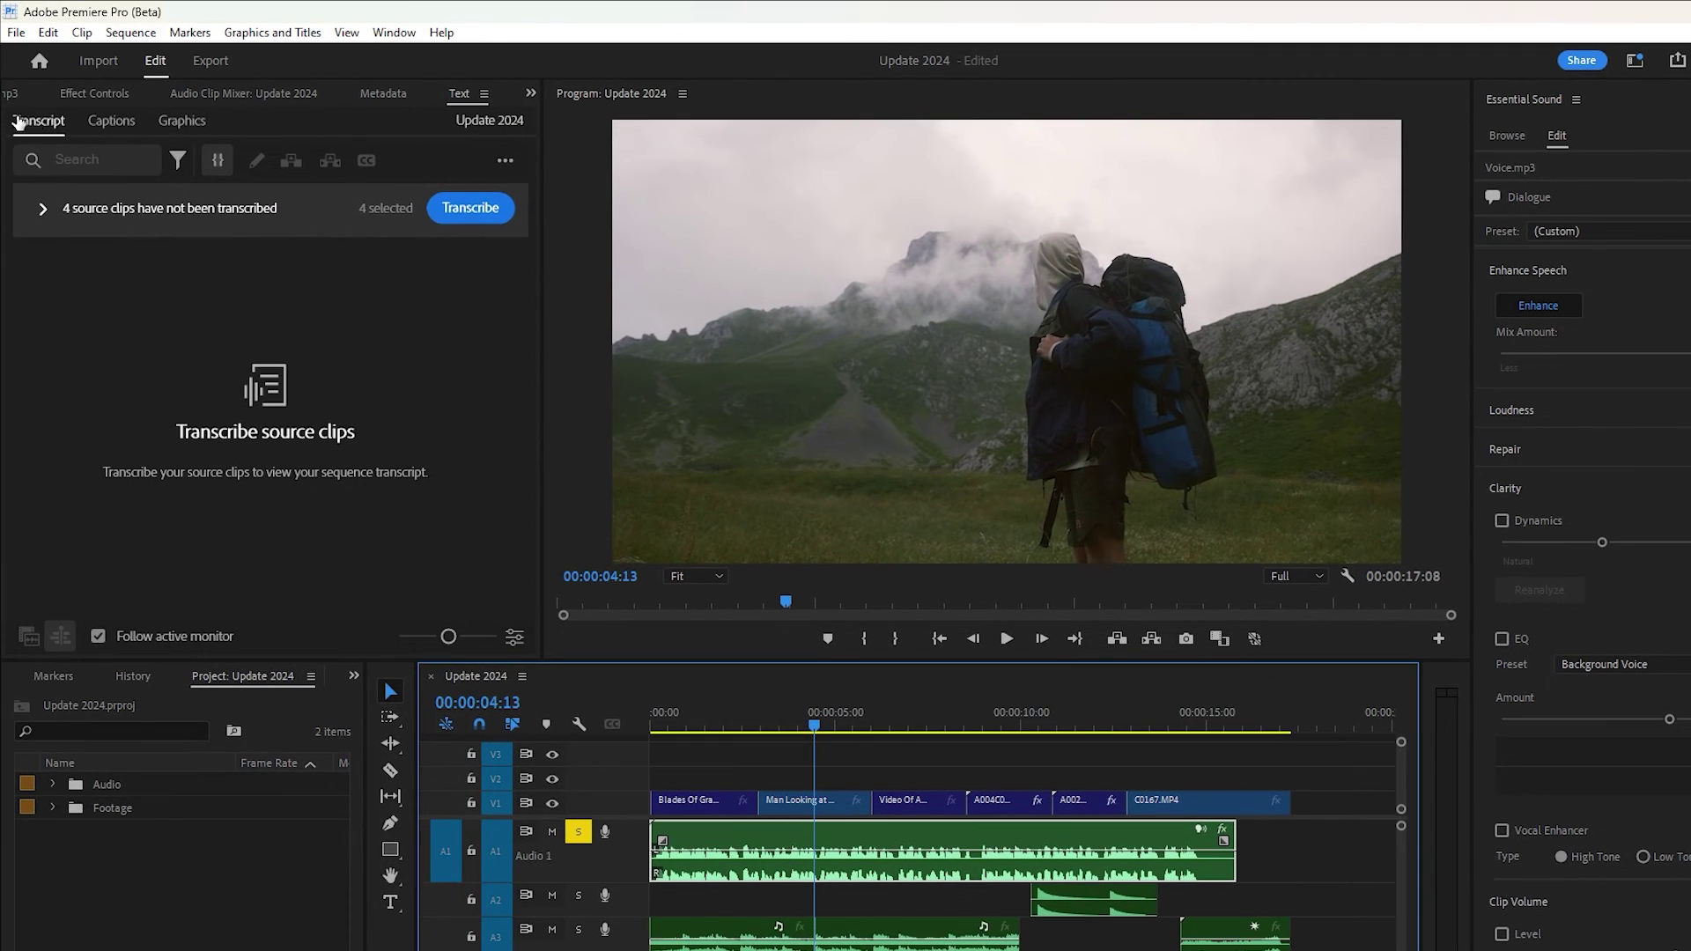
{"action": "left_click", "coordinate": [39, 123]}
{"action": "left_click", "coordinate": [477, 209]}
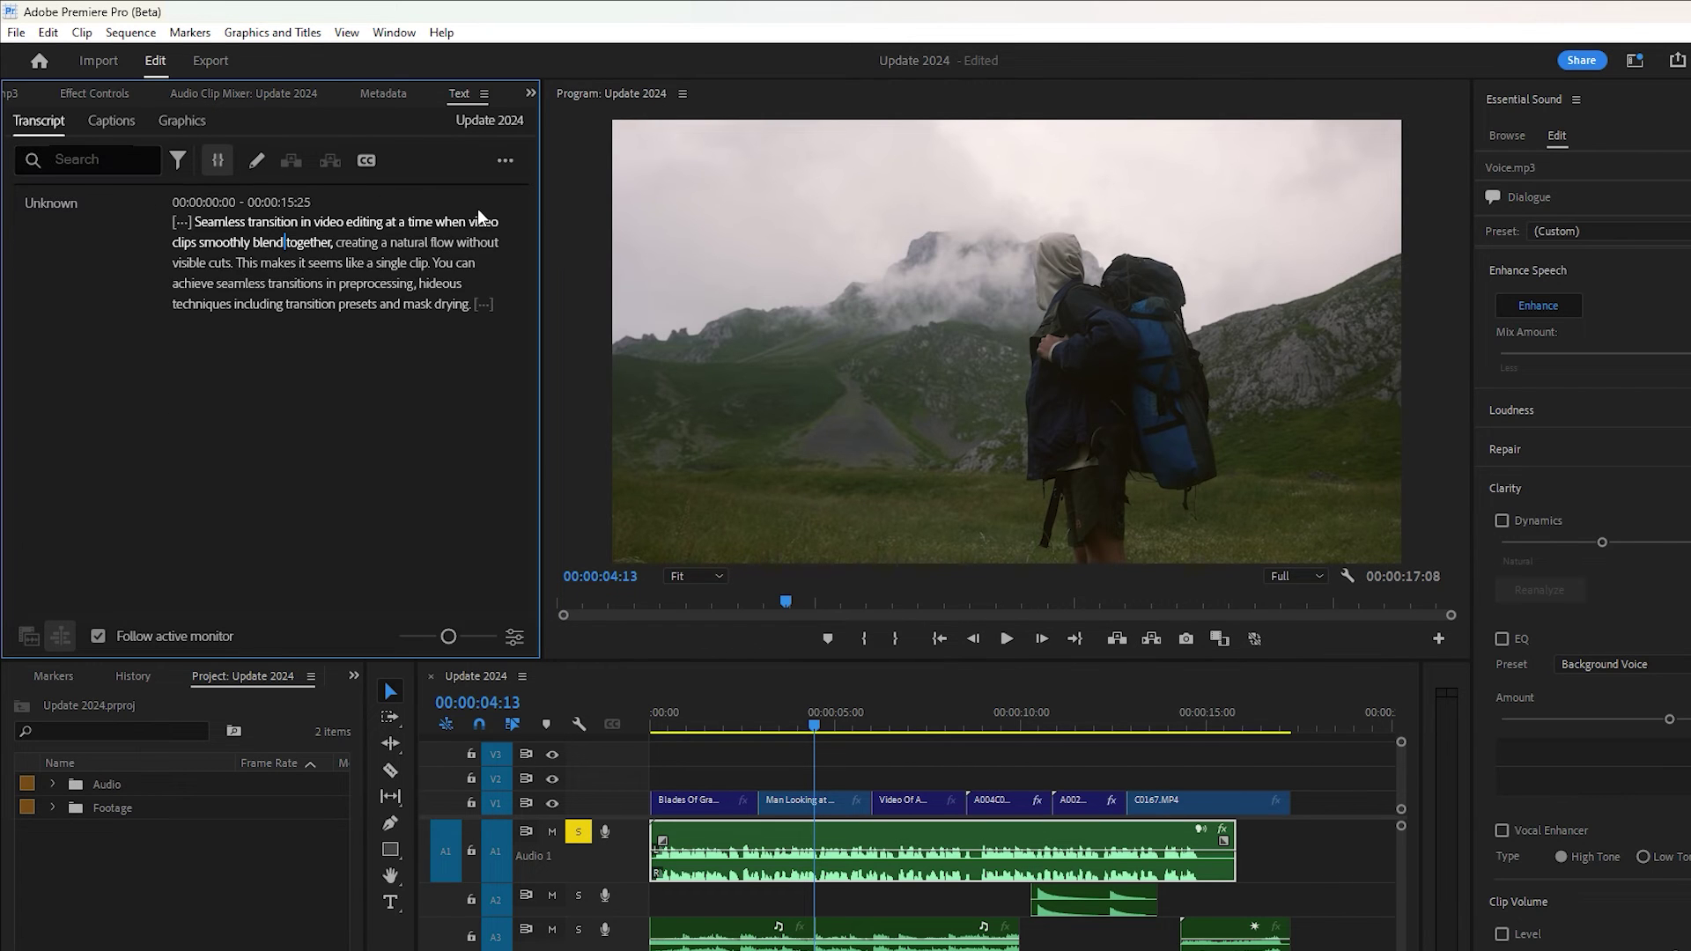
Replace the word 'preprocessing' with 'Premiere Pro' in the transcript
{"action": "left_click", "coordinate": [338, 283]}
{"action": "double_click", "coordinate": [378, 282]}
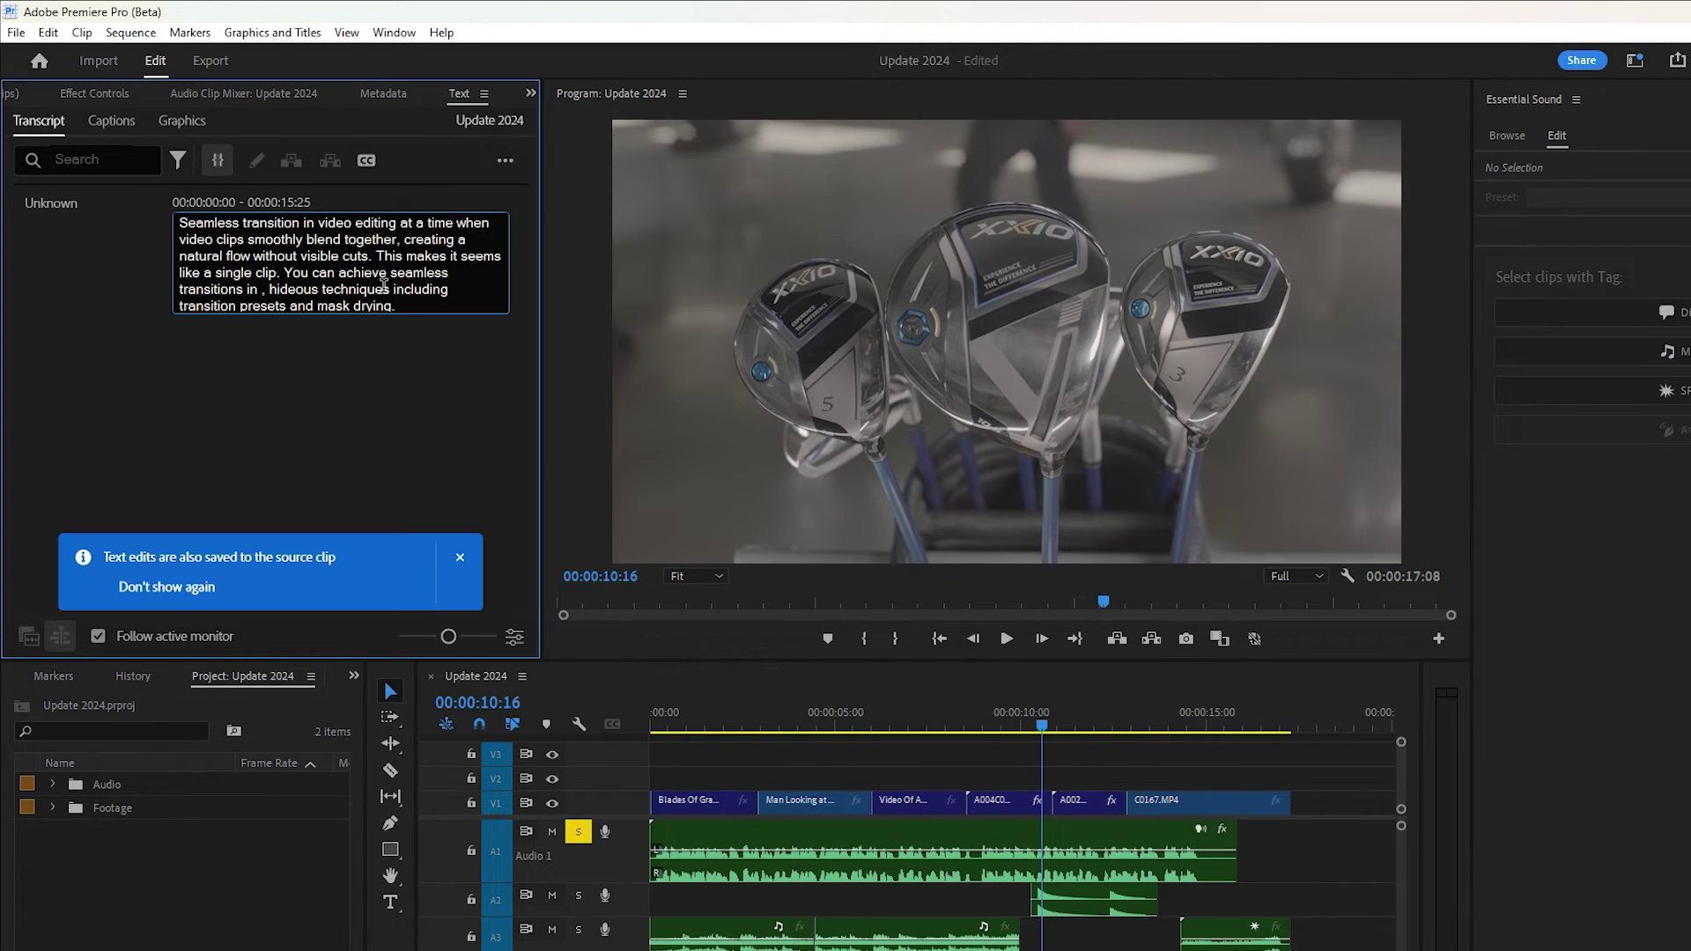
{"action": "type", "text": "Premiere Pro"}
Filter the transcript to pauses and delete all of them, extracting the gaps
{"action": "left_click", "coordinate": [178, 159]}
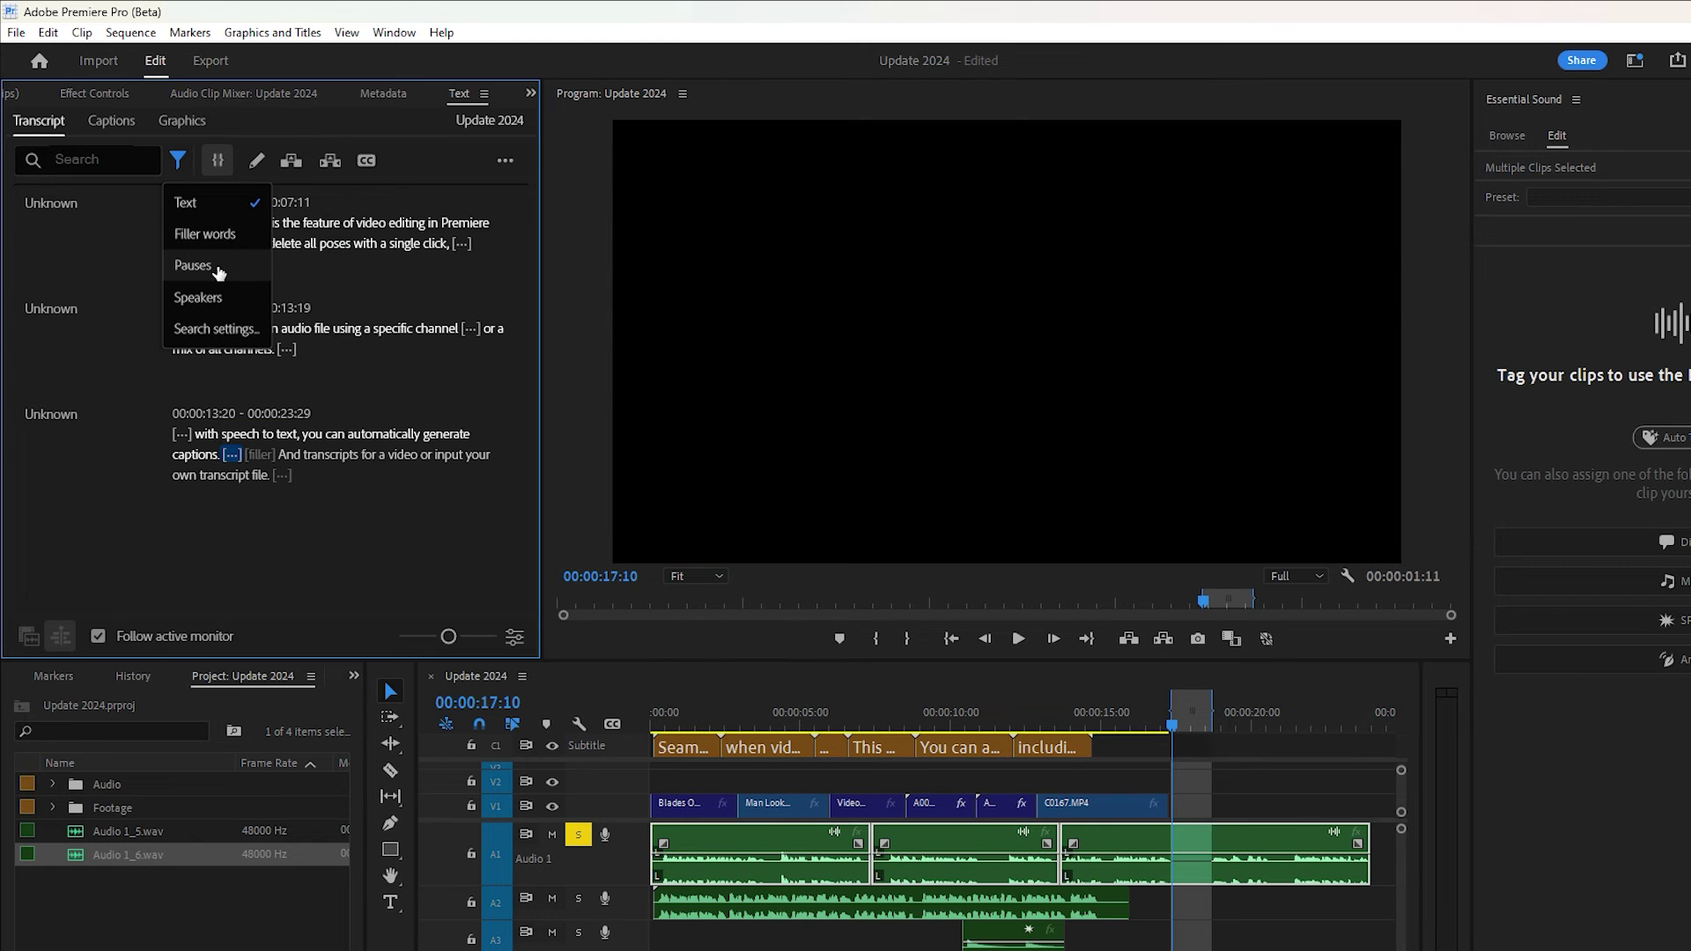
{"action": "left_click", "coordinate": [217, 266]}
{"action": "left_click", "coordinate": [141, 199]}
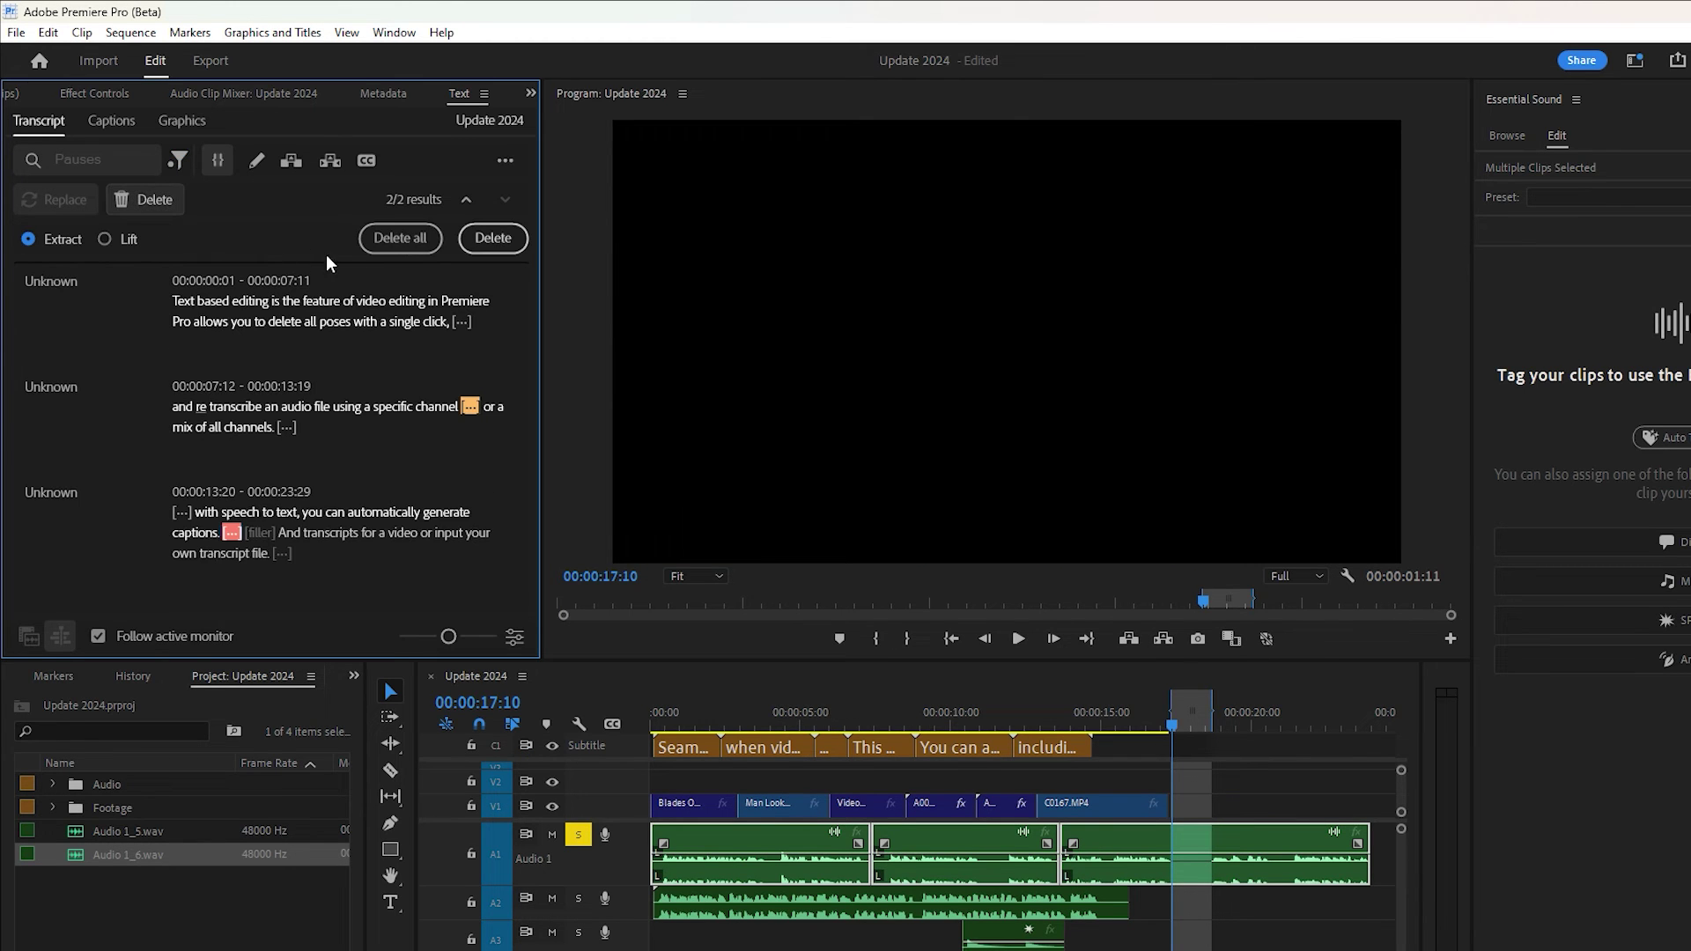
{"action": "left_click", "coordinate": [401, 236]}
Search the transcript for 'audi' and open the captions options menu
{"action": "left_click", "coordinate": [233, 223]}
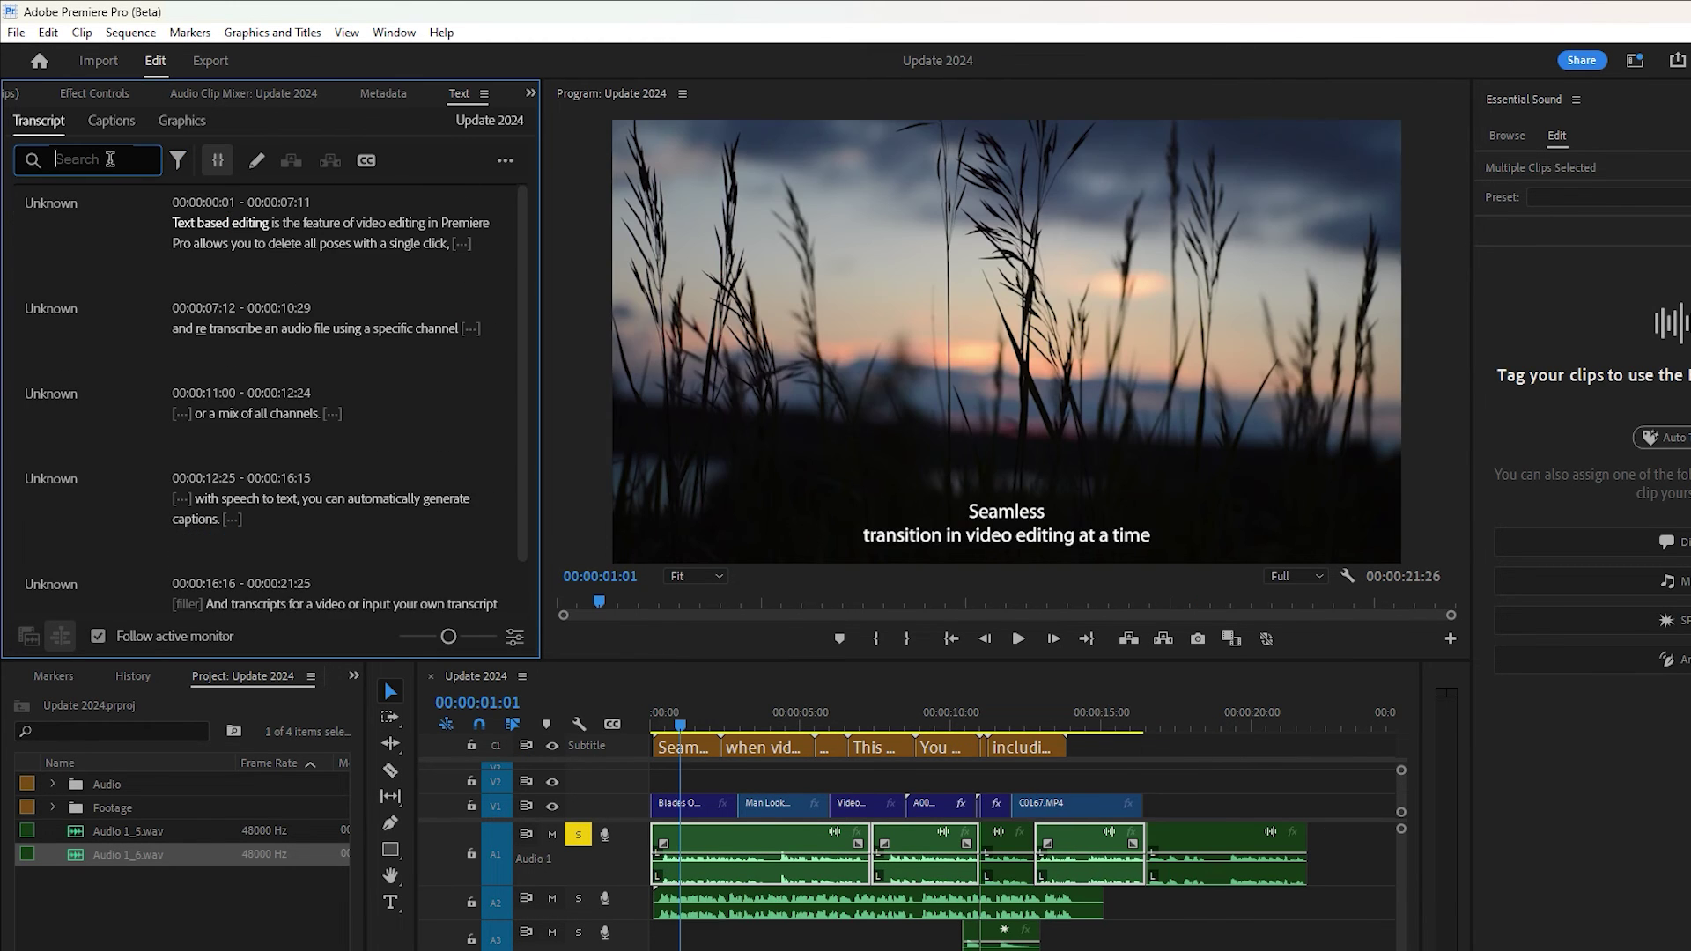
{"action": "type", "text": "audio"}
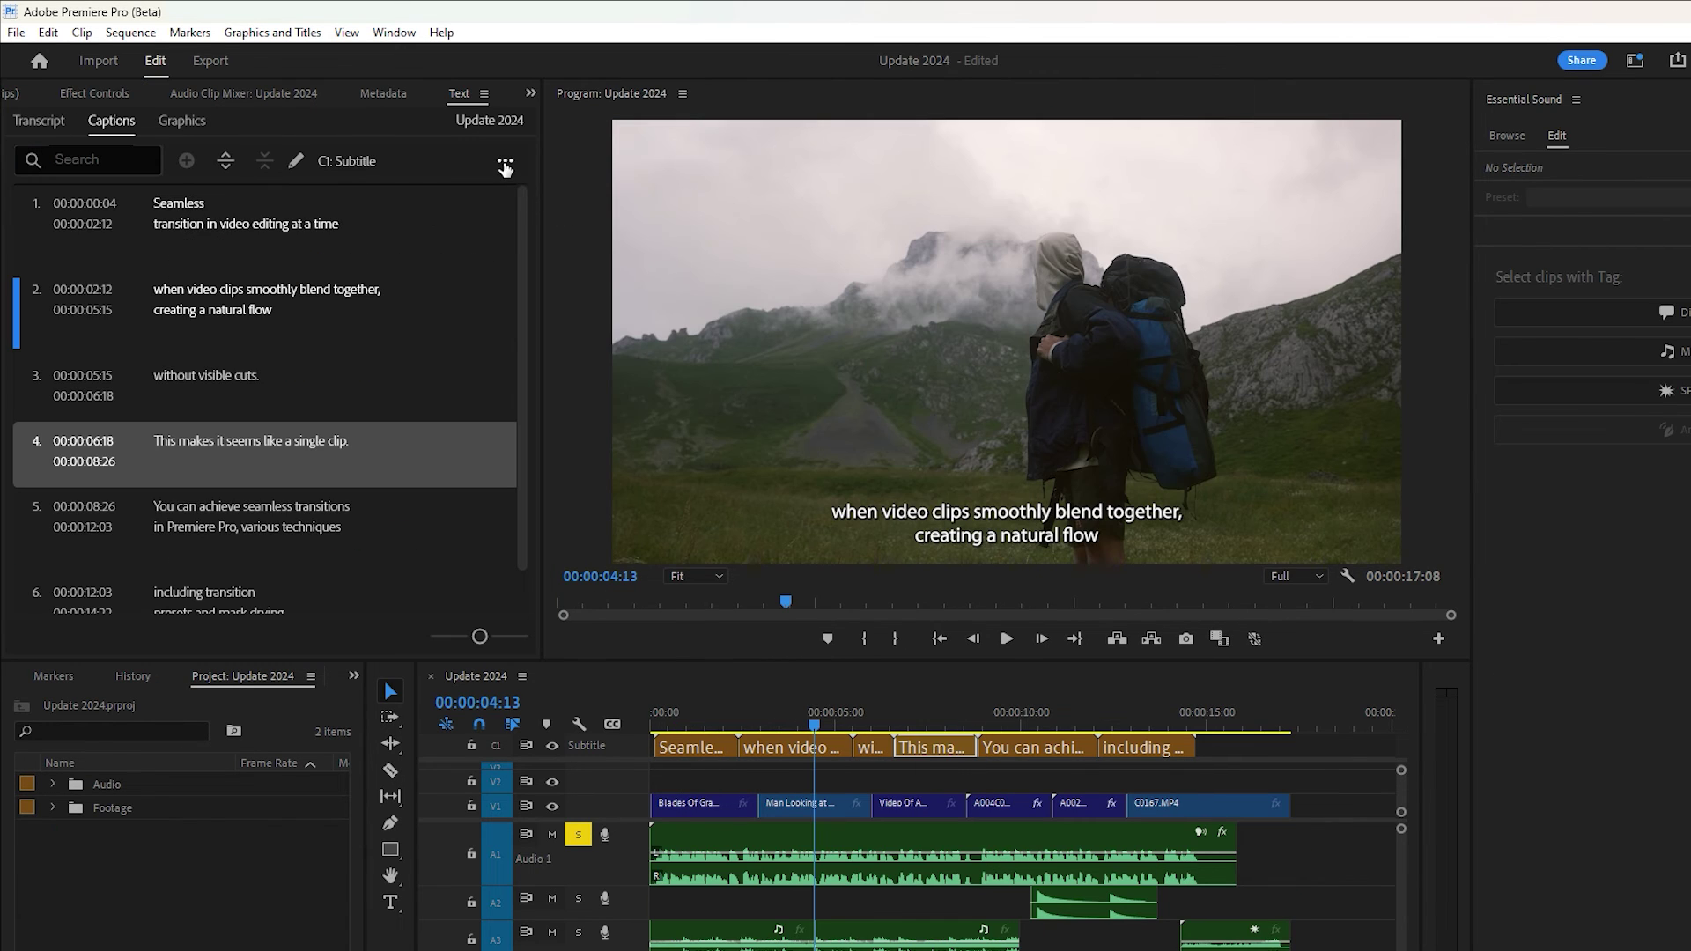
{"action": "left_click", "coordinate": [504, 165]}
{"action": "mouse_move", "coordinate": [496, 257]}
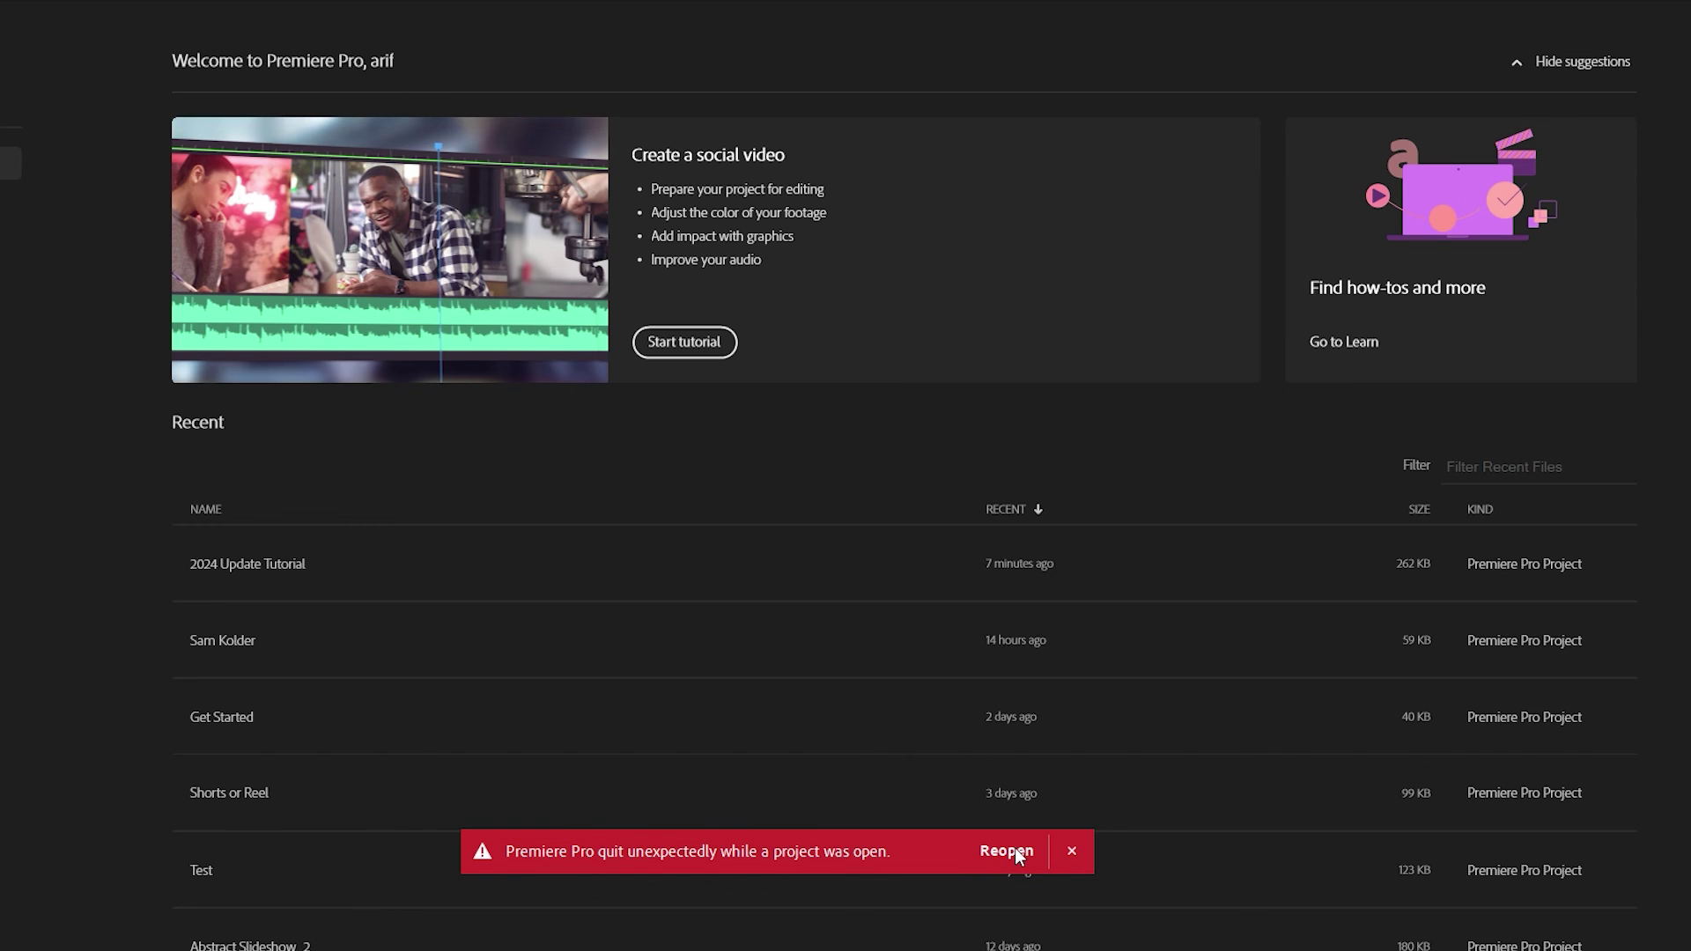
Reopen the crashed project and start Enhance Speech on the interview clip
{"action": "left_click", "coordinate": [1007, 851]}
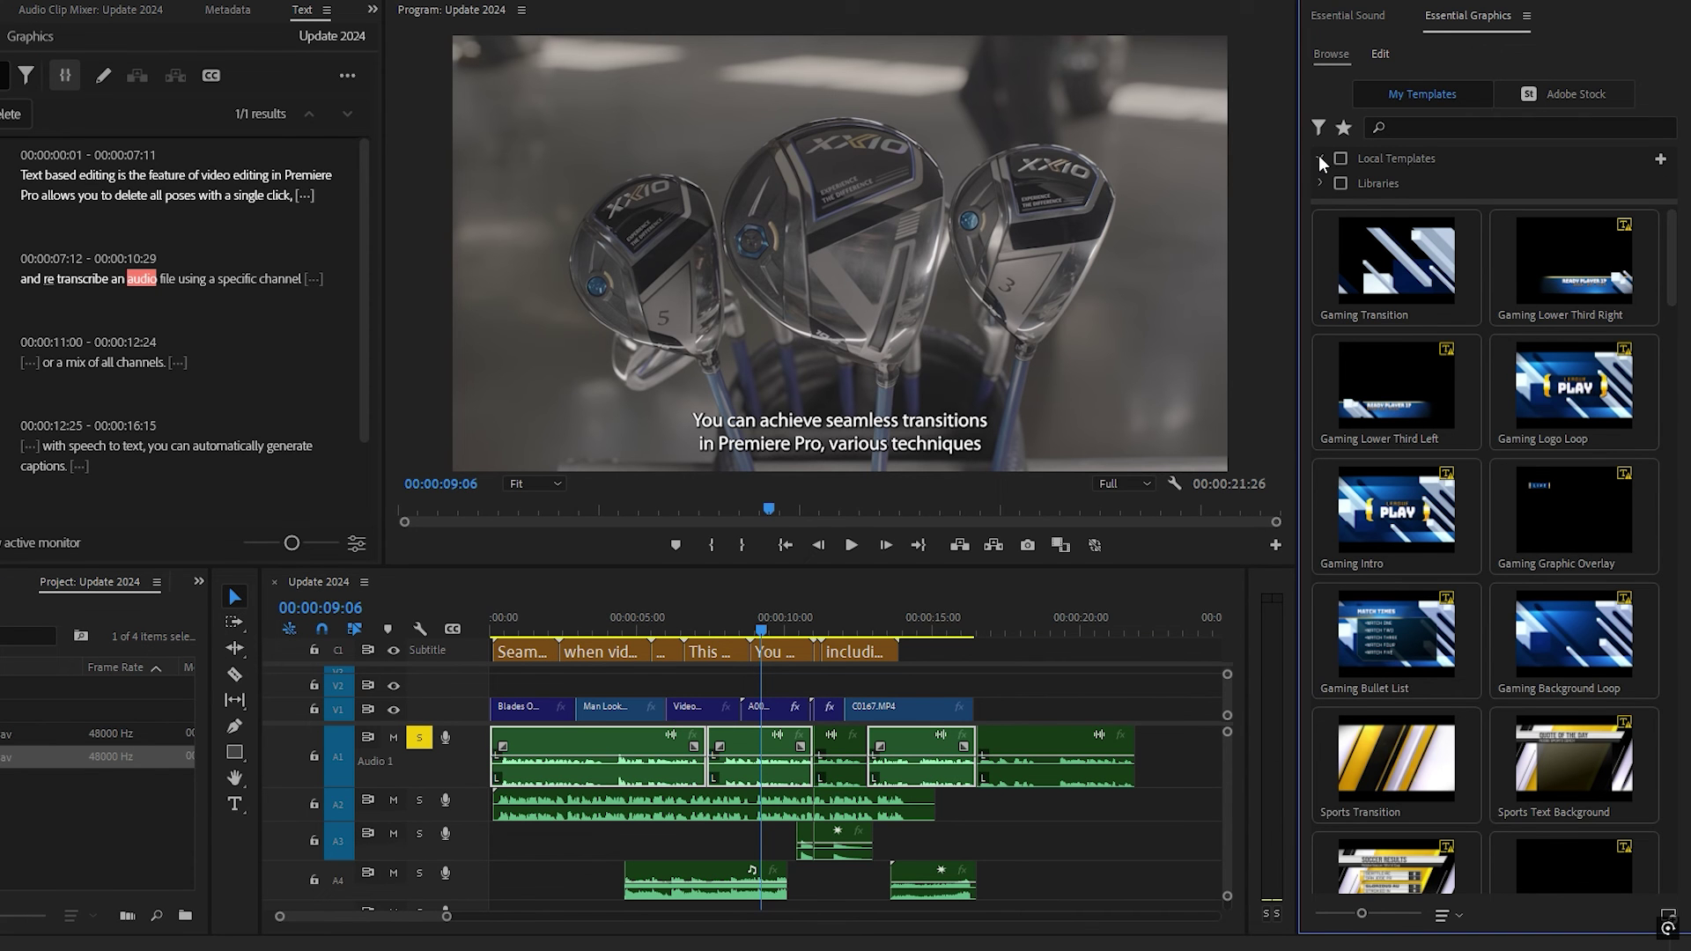
{"action": "left_click", "coordinate": [1321, 157]}
{"action": "left_click", "coordinate": [1318, 208]}
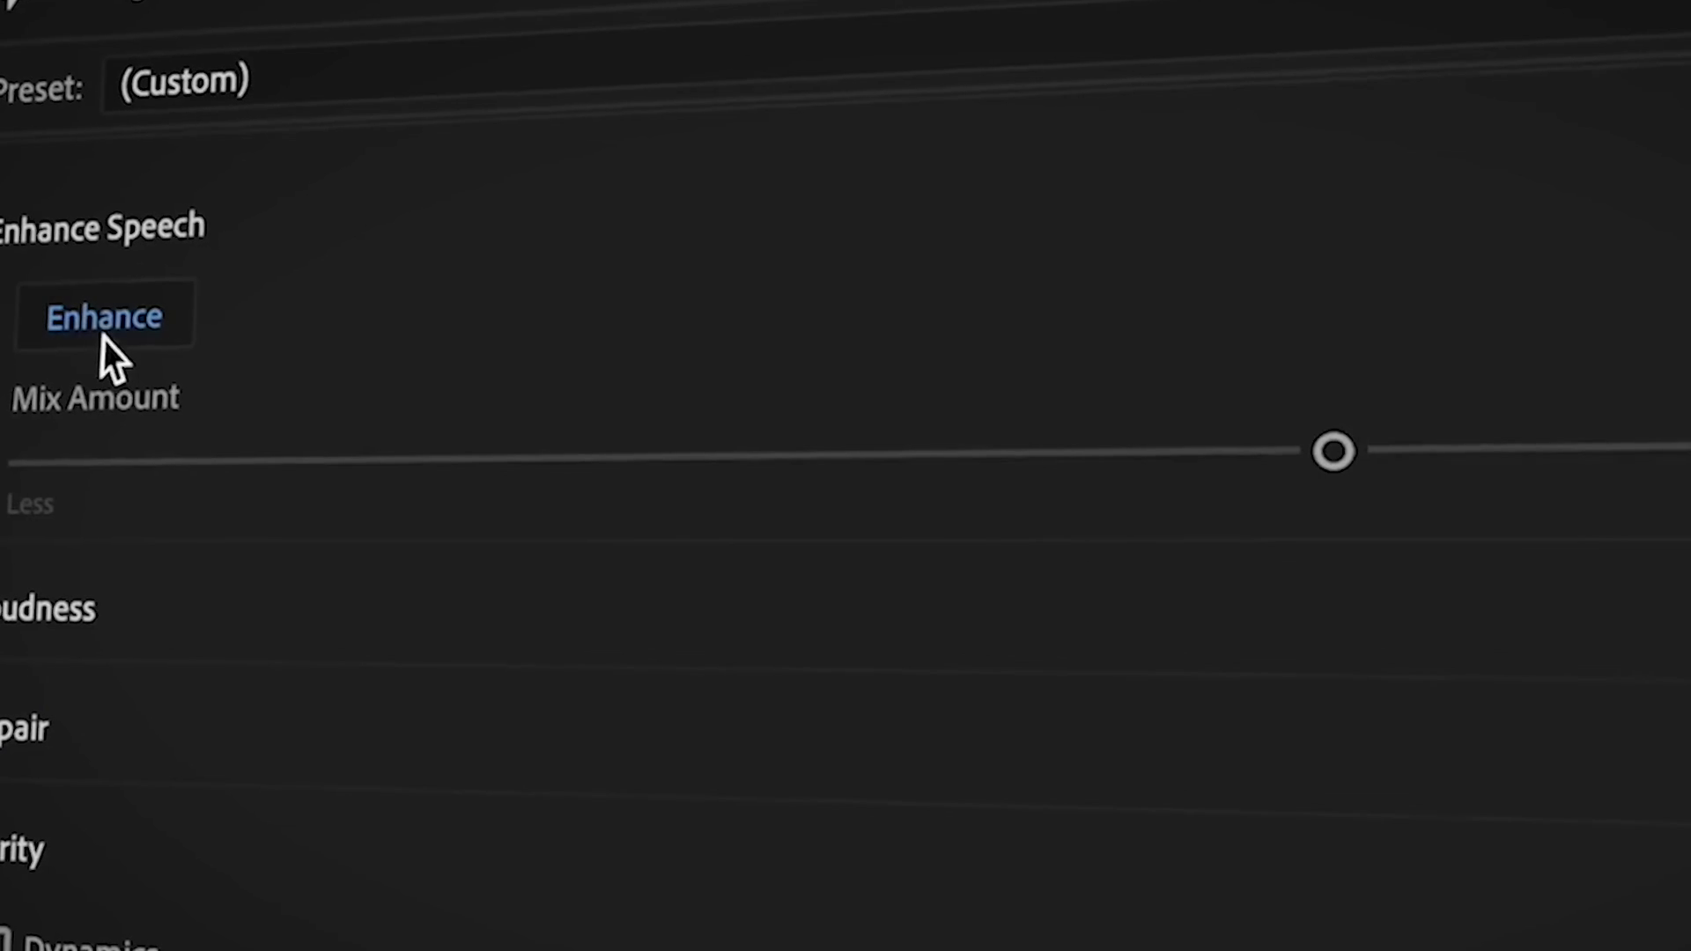
{"action": "left_click", "coordinate": [103, 338]}
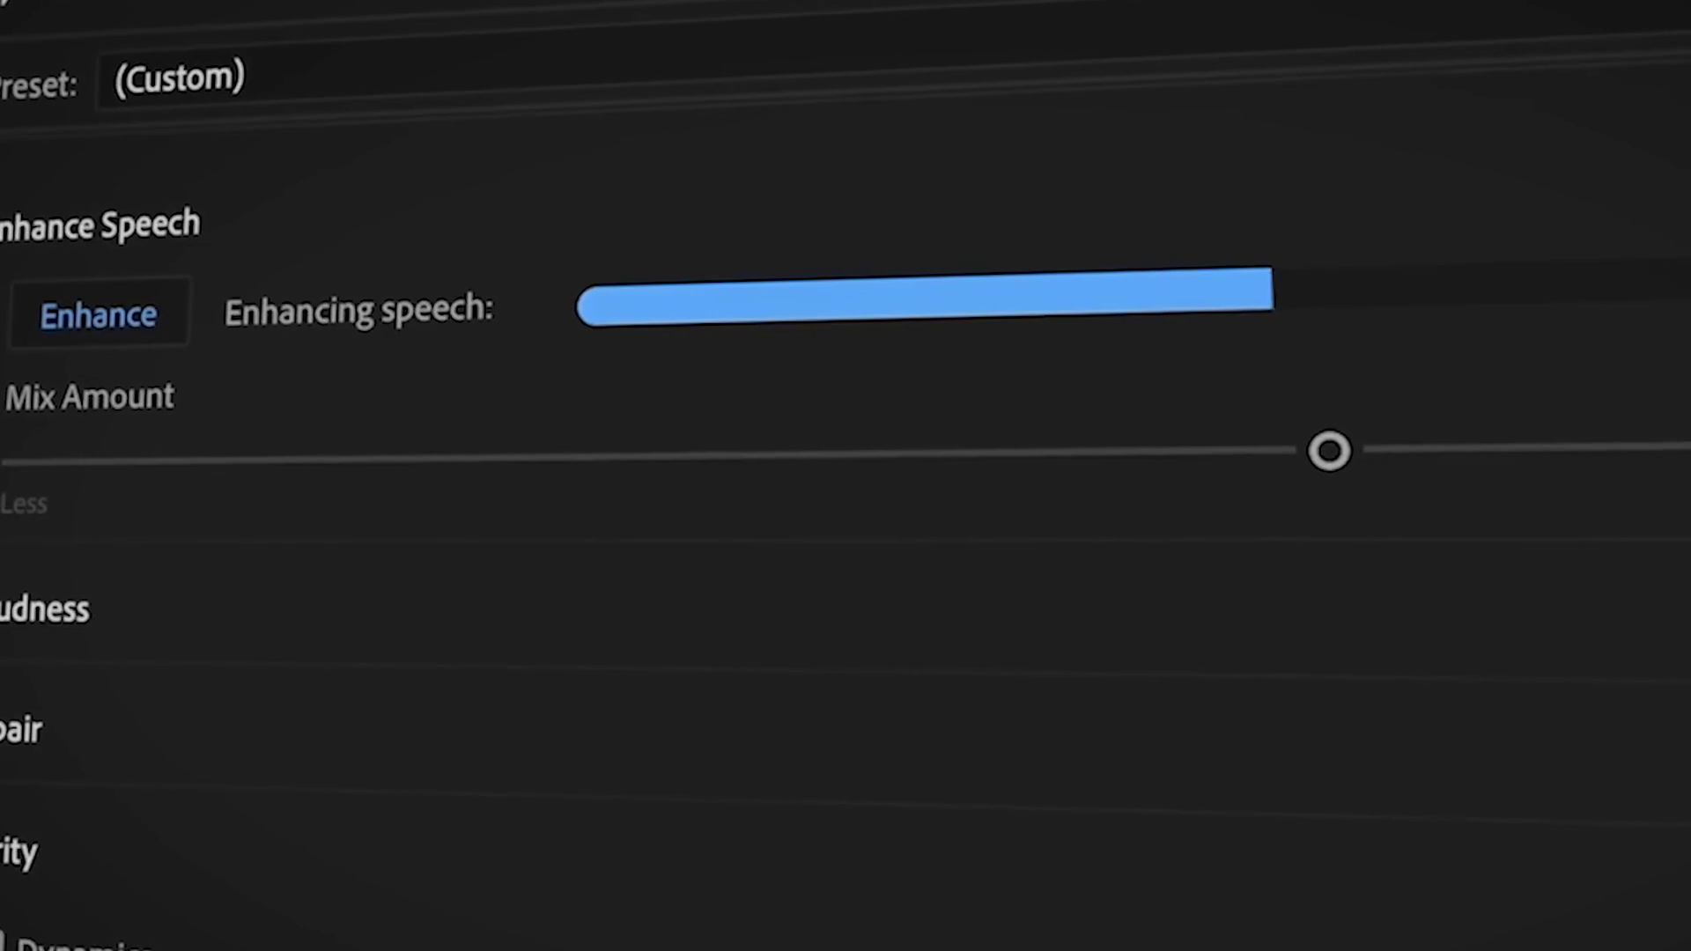